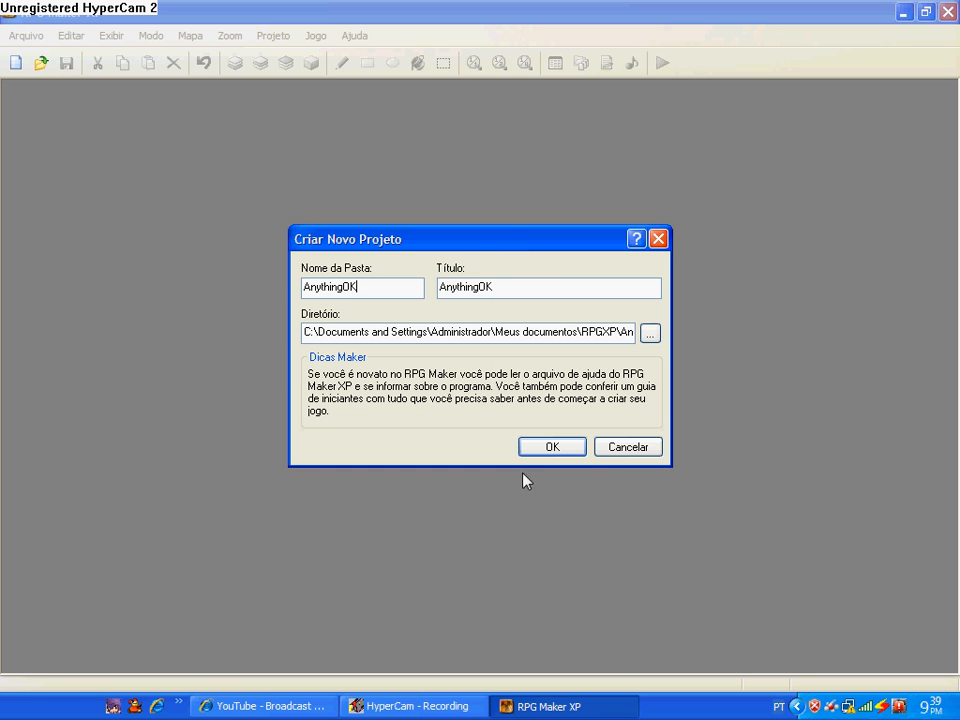
# Step: Create the AnythingOK project and open the enemies (Inimigos) section of its database
pyautogui.click(551, 447)
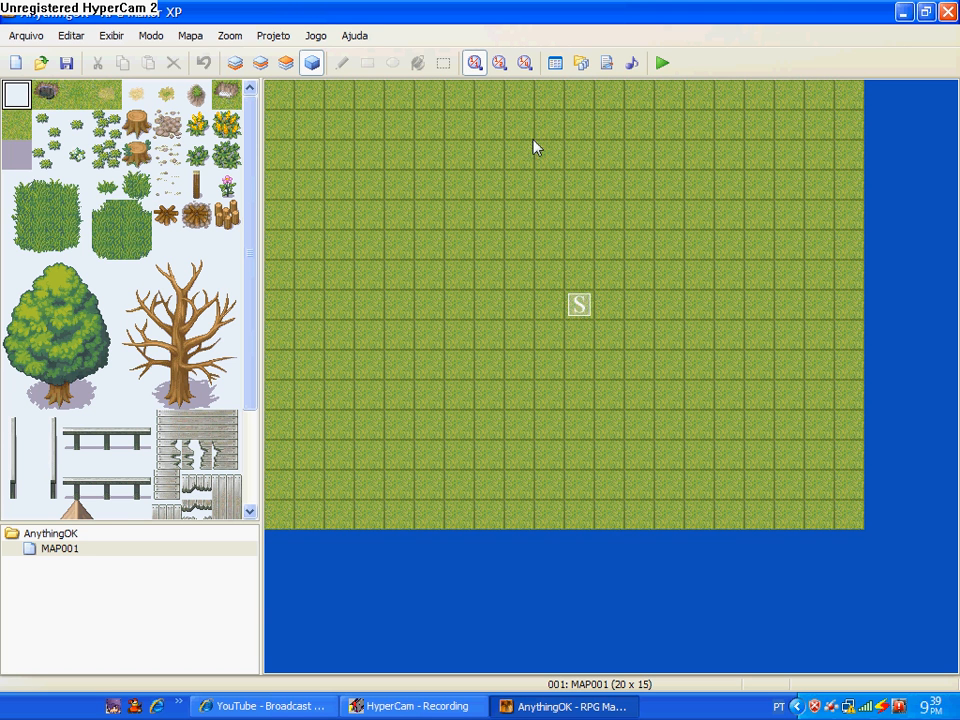
pyautogui.click(556, 63)
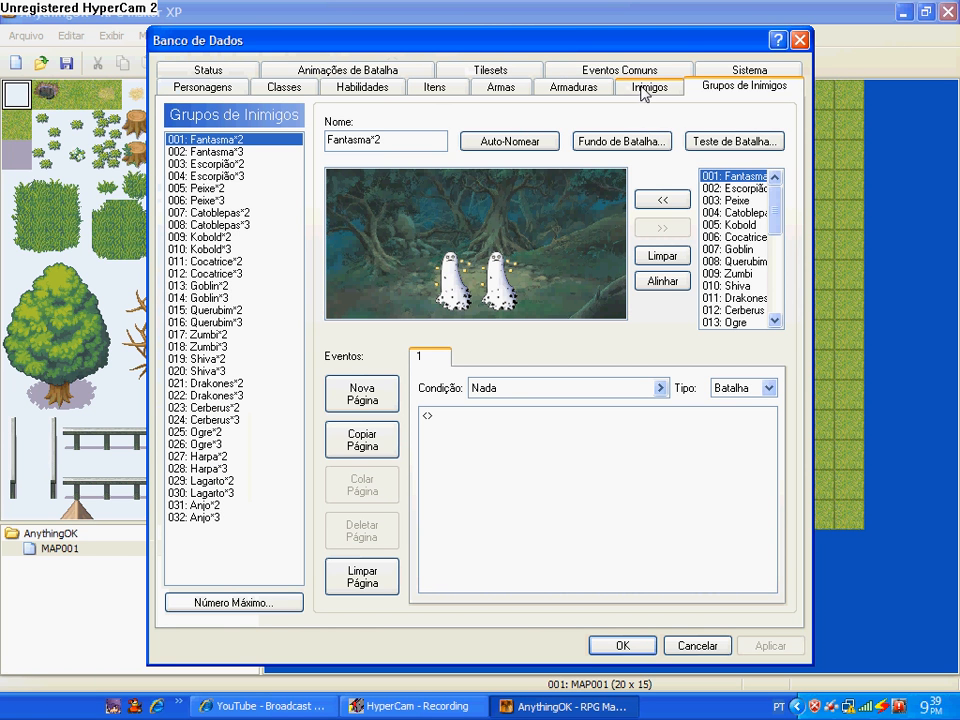
pyautogui.click(648, 89)
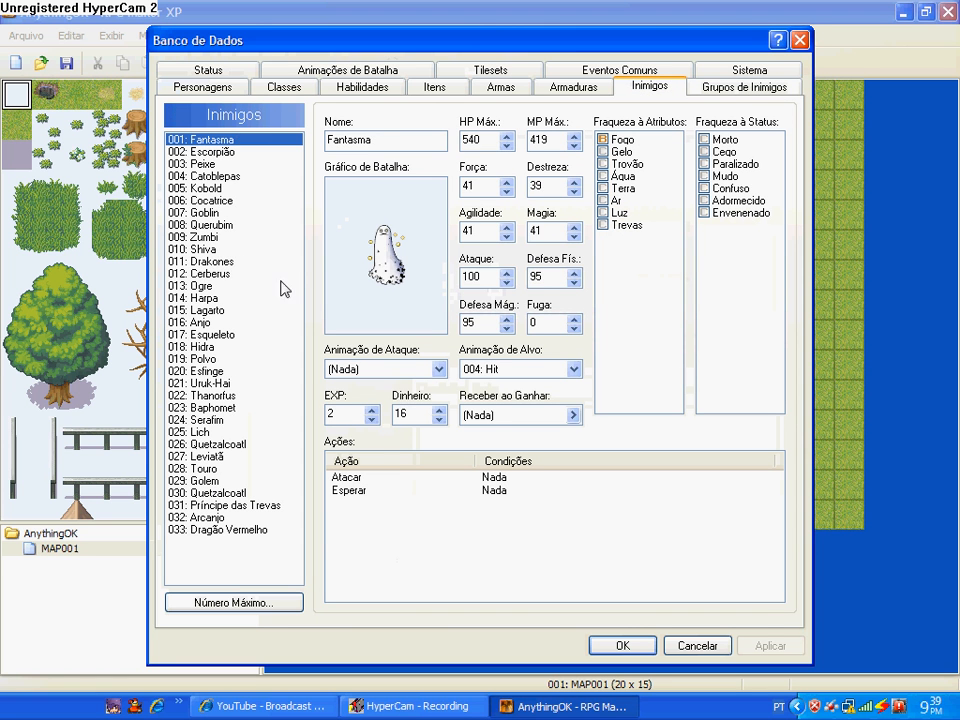
# Step: Rename enemy 019 in the enemy list as thenewbie
pyautogui.click(242, 274)
pyautogui.click(245, 285)
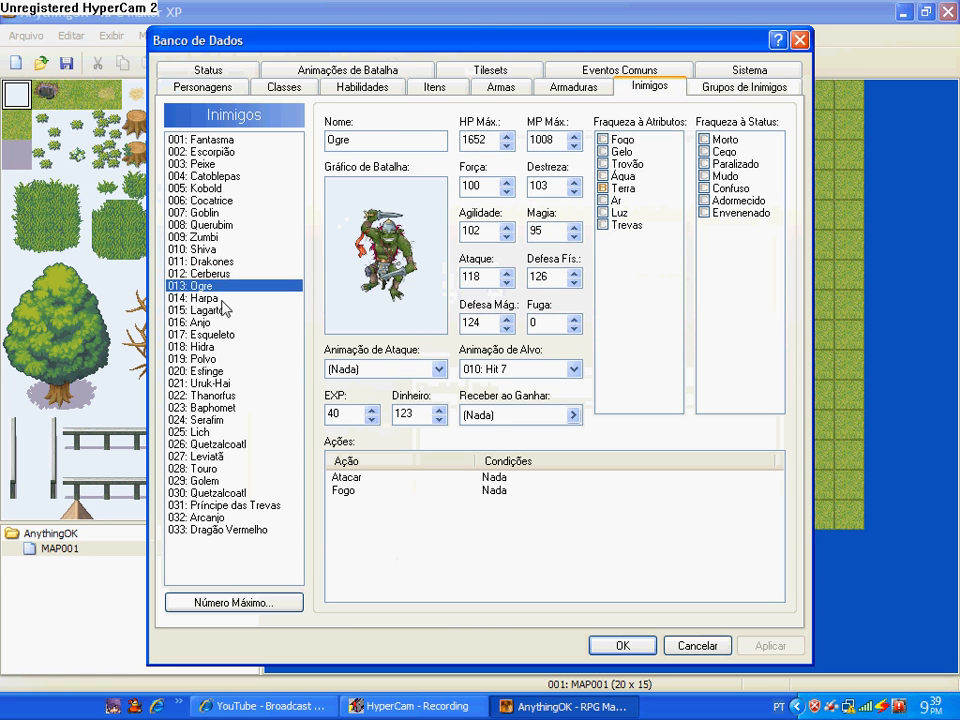
pyautogui.click(213, 359)
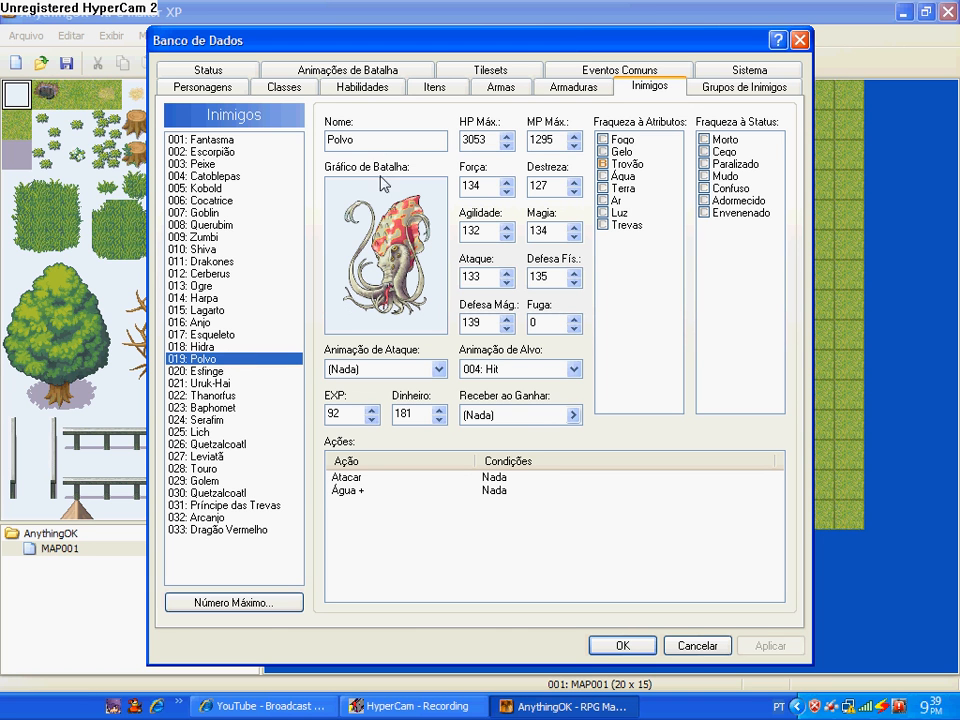
pyautogui.doubleClick(372, 133)
pyautogui.press('BackSpace')
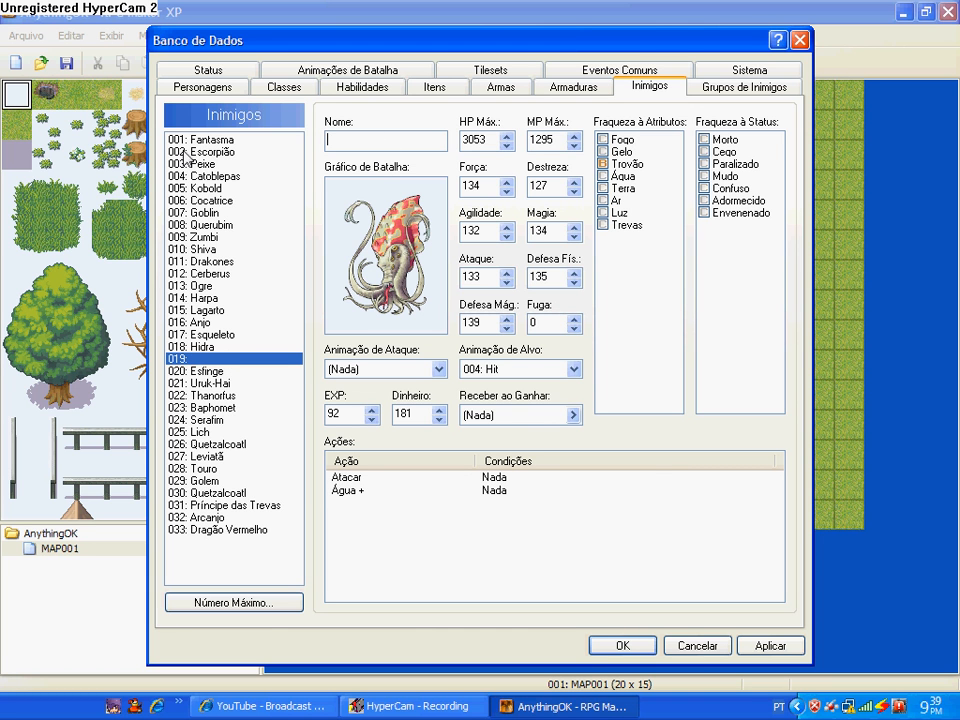
pyautogui.write('thenewbie')
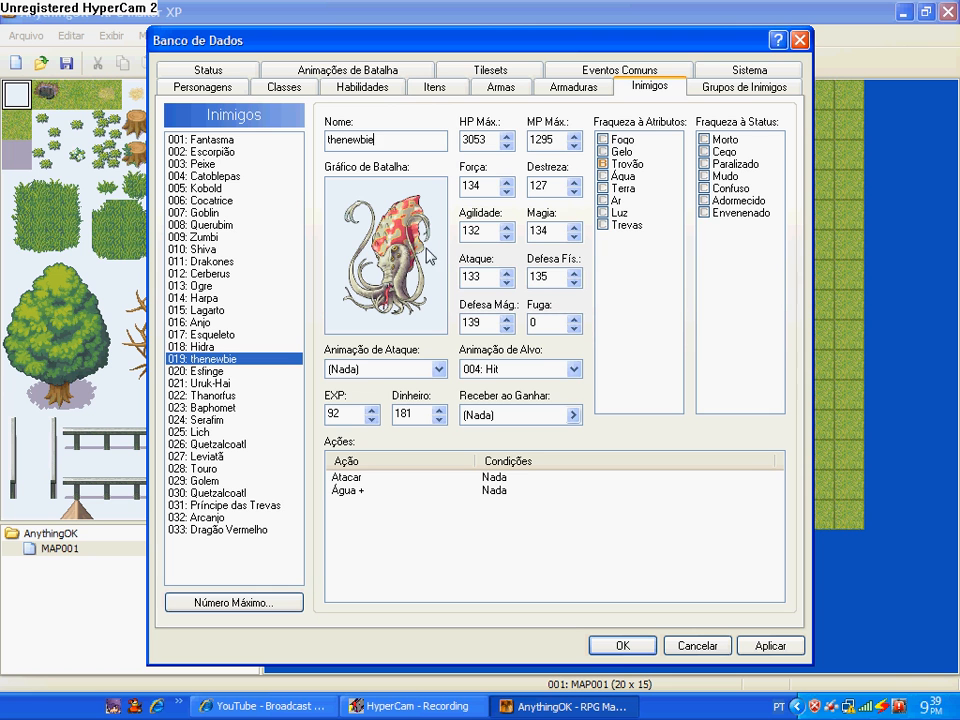
# Step: Assign the 056-Snake02 battle graphic to the thenewbie enemy and apply the database changes
pyautogui.doubleClick(388, 246)
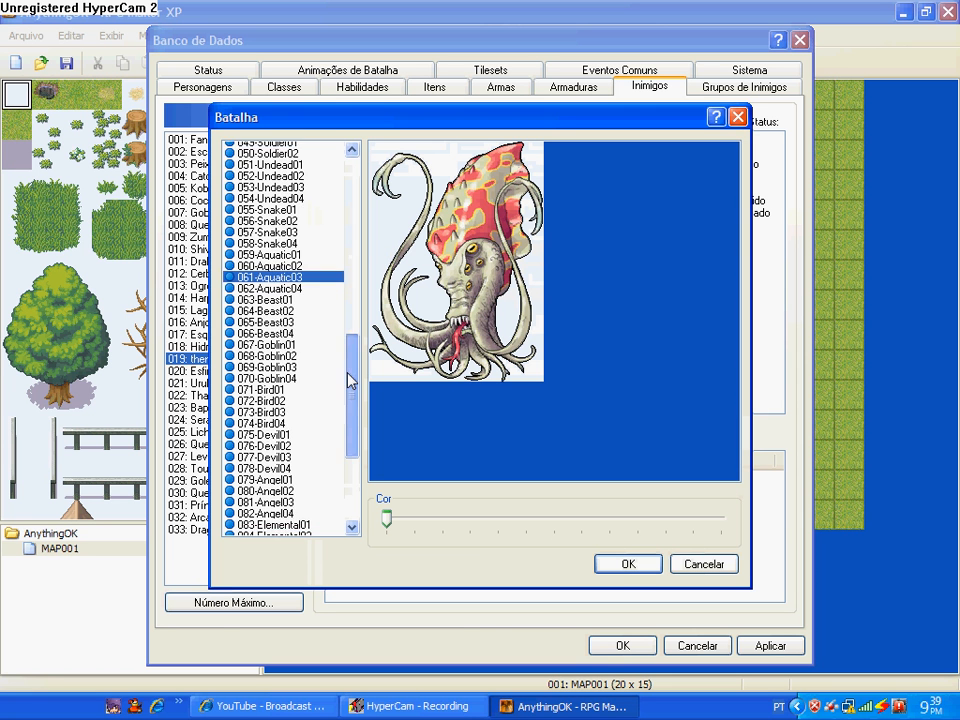
pyautogui.moveTo(347, 379); pyautogui.dragTo(347, 422)
pyautogui.click(316, 429)
pyautogui.press('Up')
pyautogui.press('Up')
pyautogui.press('Up')
pyautogui.press('Up')
pyautogui.press('Up')
pyautogui.press('Up')
pyautogui.press('Up')
pyautogui.press('Up')
pyautogui.press('Up')
pyautogui.press('Up')
pyautogui.press('Up')
pyautogui.press('Up')
pyautogui.press('Up')
pyautogui.press('Up')
pyautogui.press('Up')
pyautogui.press('Up')
pyautogui.press('Up')
pyautogui.press('Up')
pyautogui.press('Up')
pyautogui.press('Up')
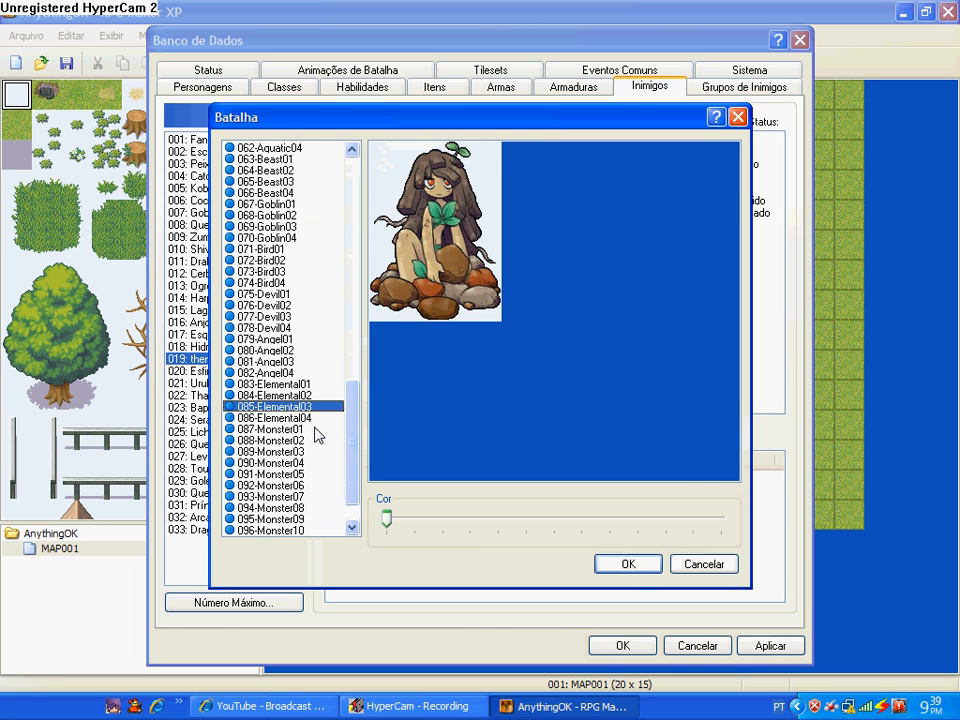
pyautogui.press('Down')
pyautogui.press('Down')
pyautogui.press('Up')
pyautogui.press('Up')
pyautogui.press('Up')
pyautogui.press('Up')
pyautogui.press('Up')
pyautogui.press('Up')
pyautogui.press('Up')
pyautogui.press('Up')
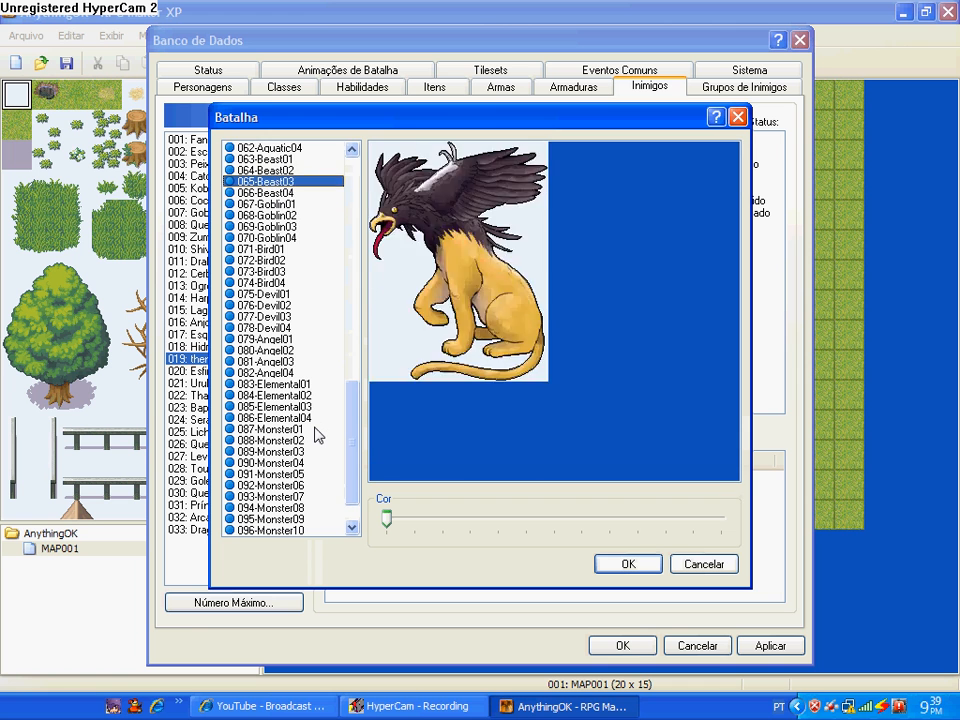
pyautogui.press('Up')
pyautogui.press('Up')
pyautogui.press('Up')
pyautogui.press('Up')
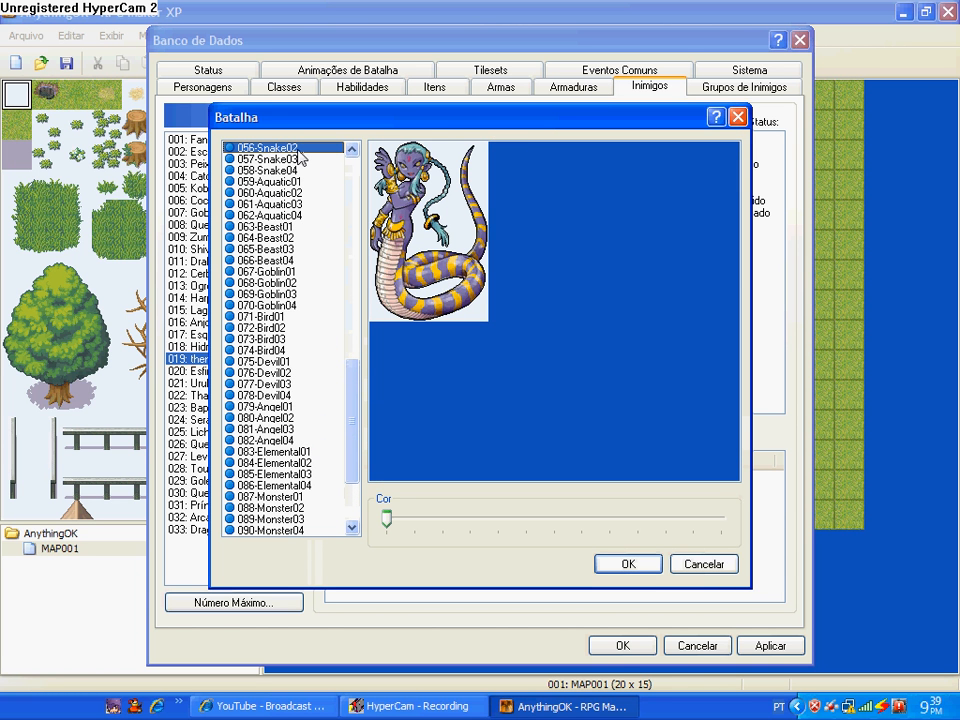
pyautogui.press('Return')
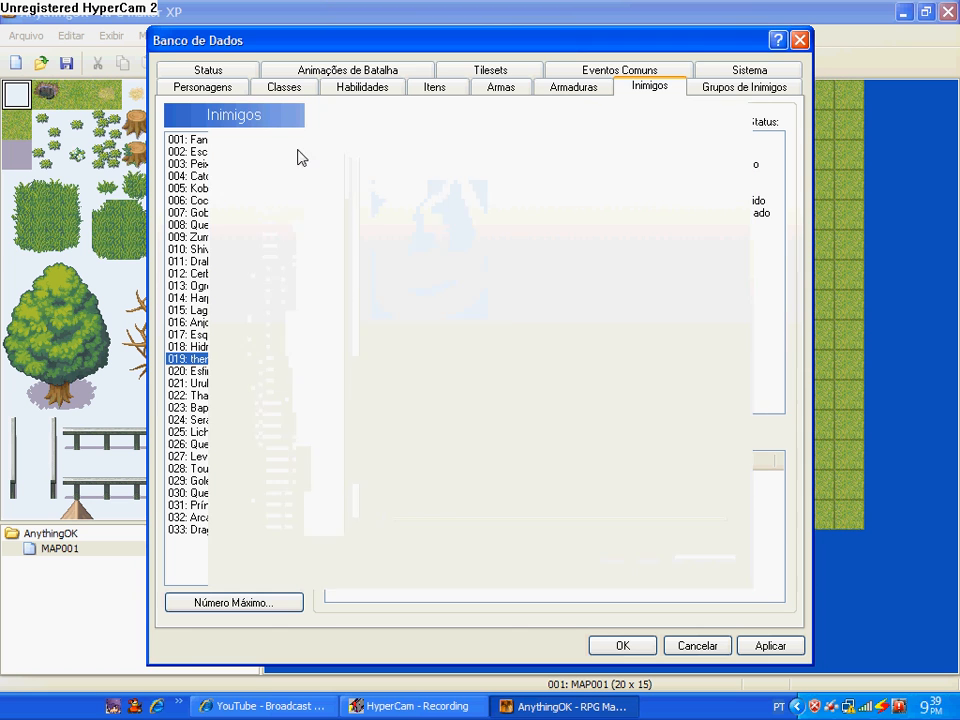
pyautogui.doubleClick(487, 140)
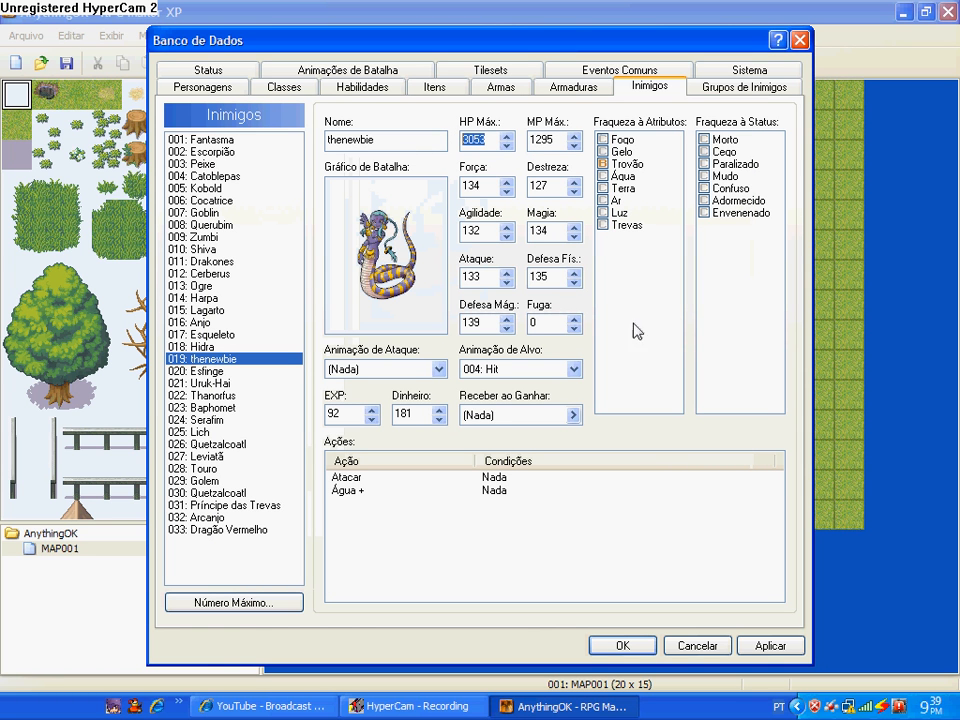
pyautogui.click(786, 647)
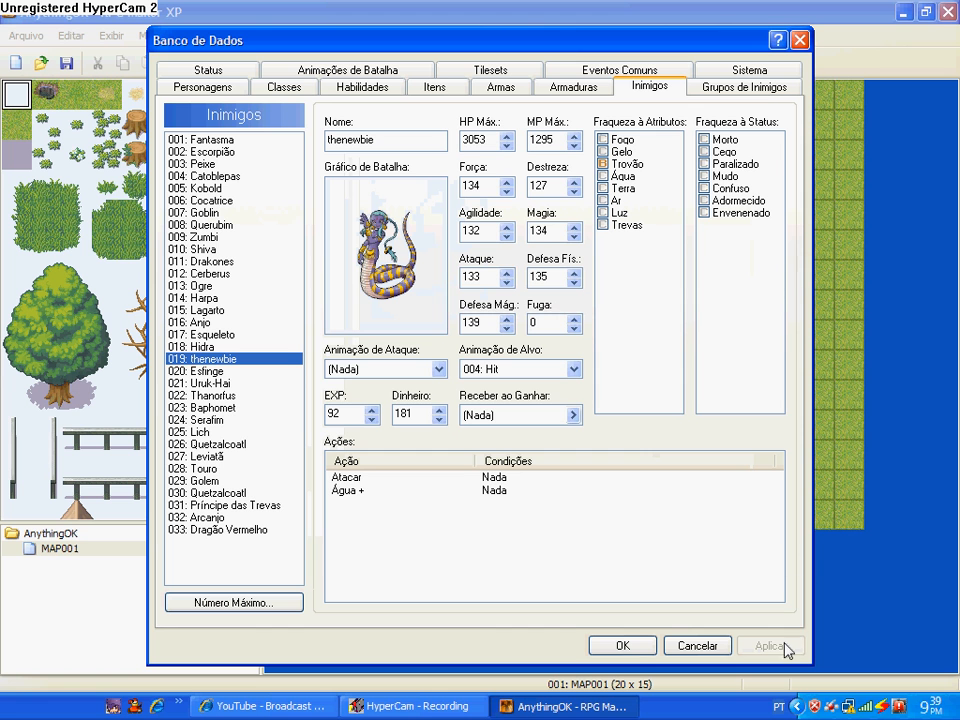
# Step: Remove both ghosts from the Fantasma*2 enemy group
pyautogui.click(757, 94)
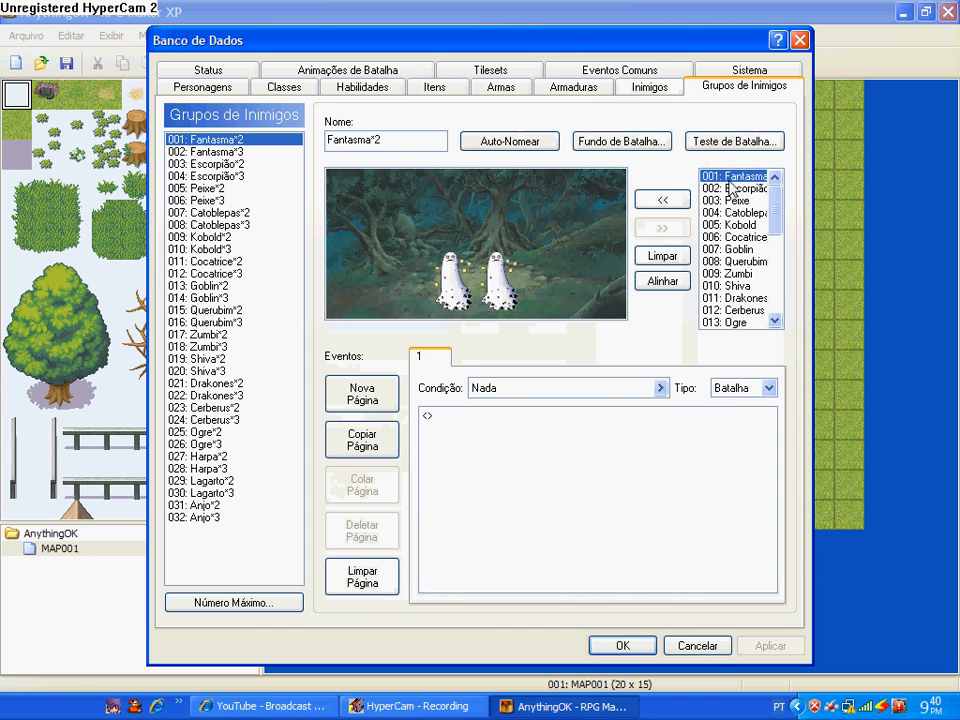
pyautogui.click(492, 283)
pyautogui.click(662, 227)
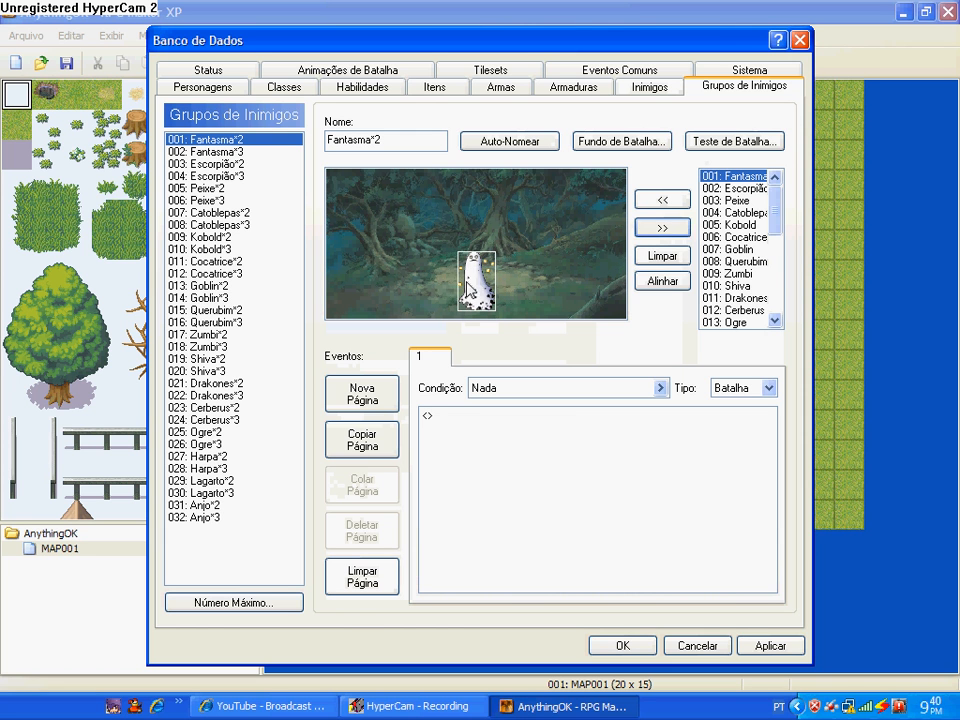
pyautogui.click(662, 227)
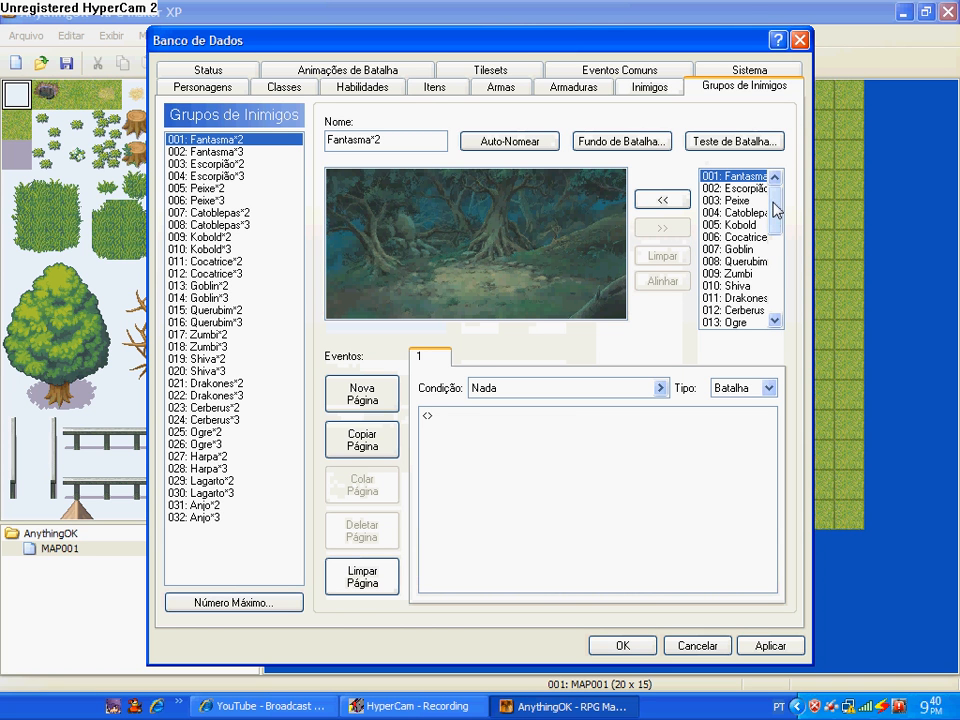
pyautogui.moveTo(776, 211); pyautogui.dragTo(768, 230)
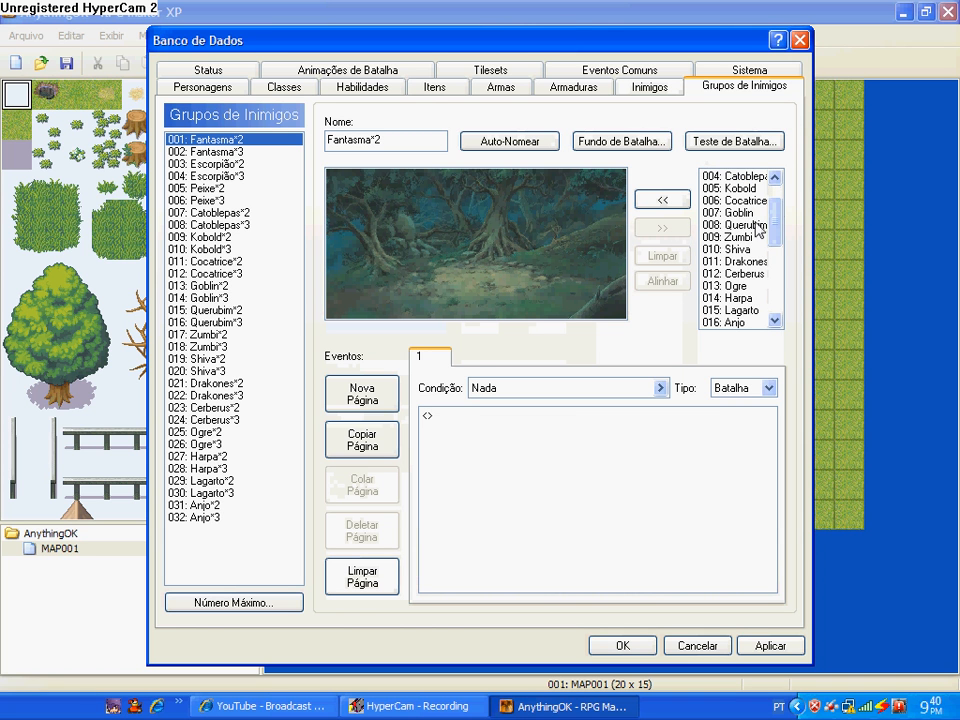
pyautogui.click(755, 224)
pyautogui.click(754, 238)
pyautogui.click(745, 250)
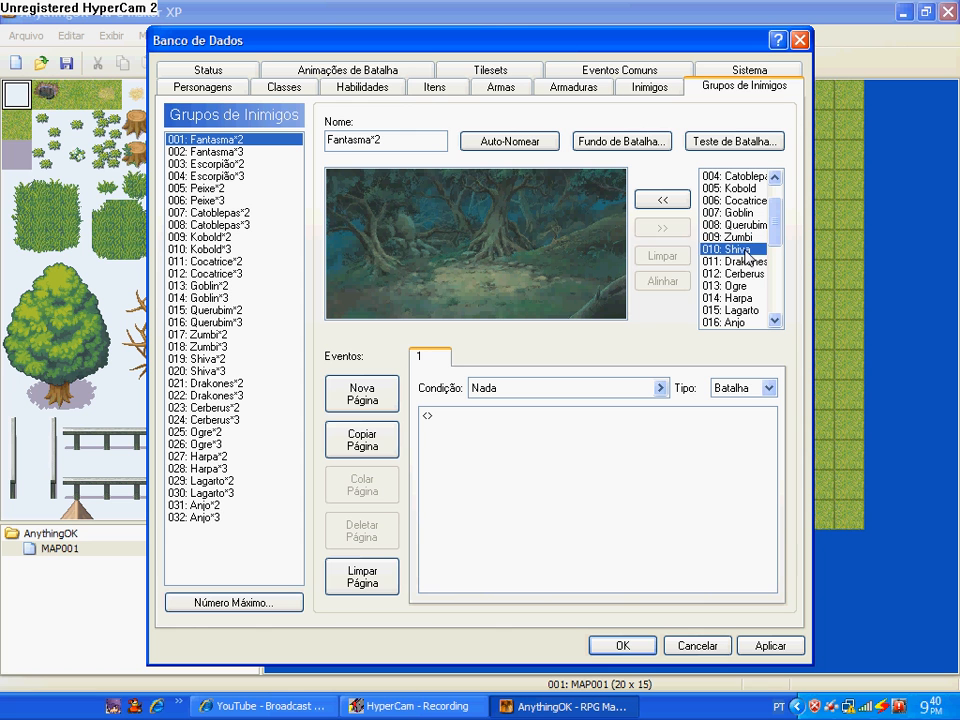
pyautogui.doubleClick(740, 251)
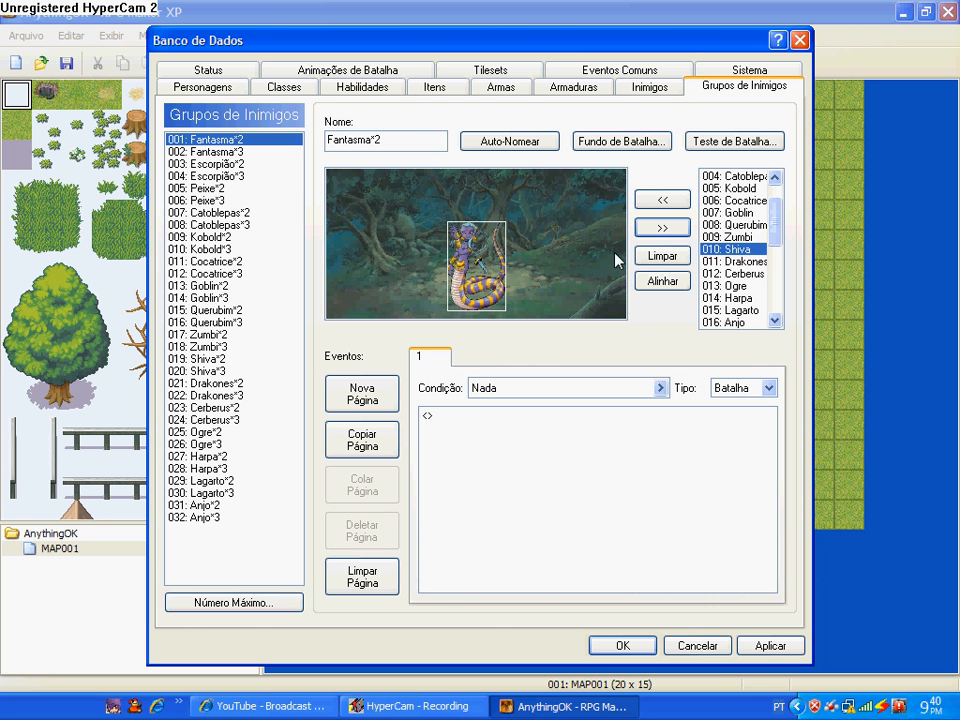
pyautogui.click(660, 229)
# Step: Add the thenewbie enemy to the Fantasma*2 group
pyautogui.moveTo(775, 232); pyautogui.dragTo(775, 272)
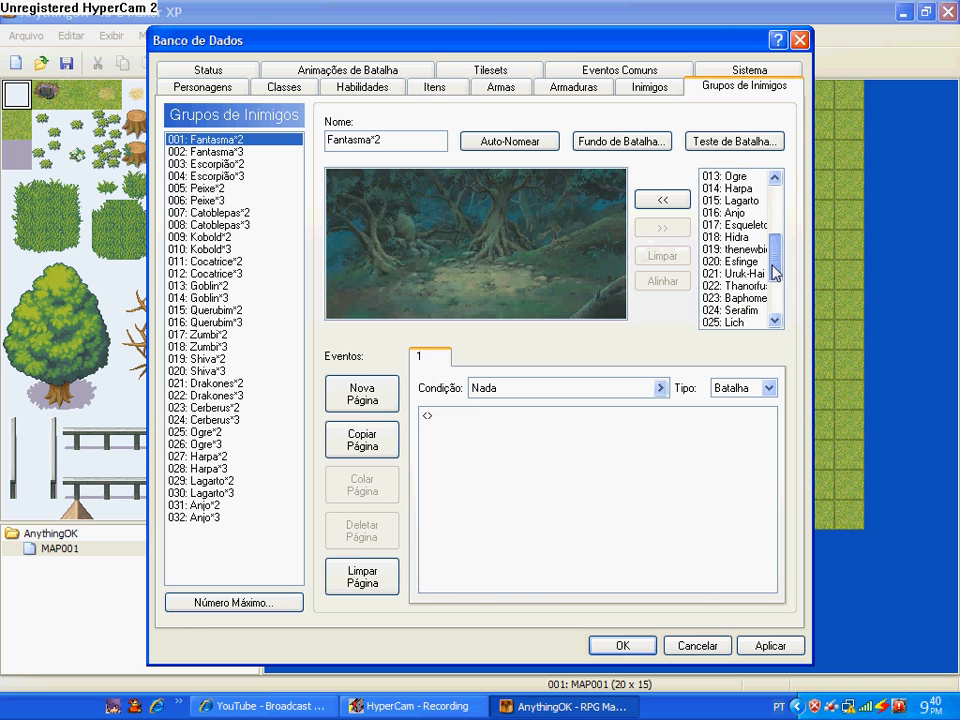
pyautogui.doubleClick(756, 250)
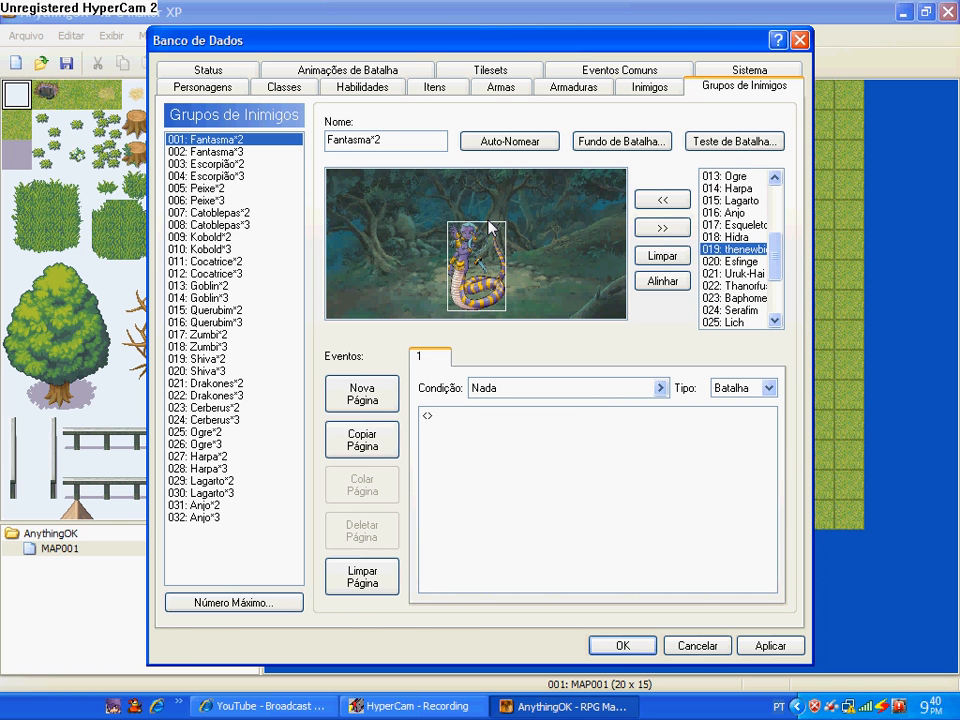
# Step: Try filling the Fantasma*2 group with extra copies of thenewbie, and reduce it back to a single one
pyautogui.click(662, 200)
pyautogui.doubleClick(662, 200)
pyautogui.doubleClick(662, 200)
pyautogui.doubleClick(662, 200)
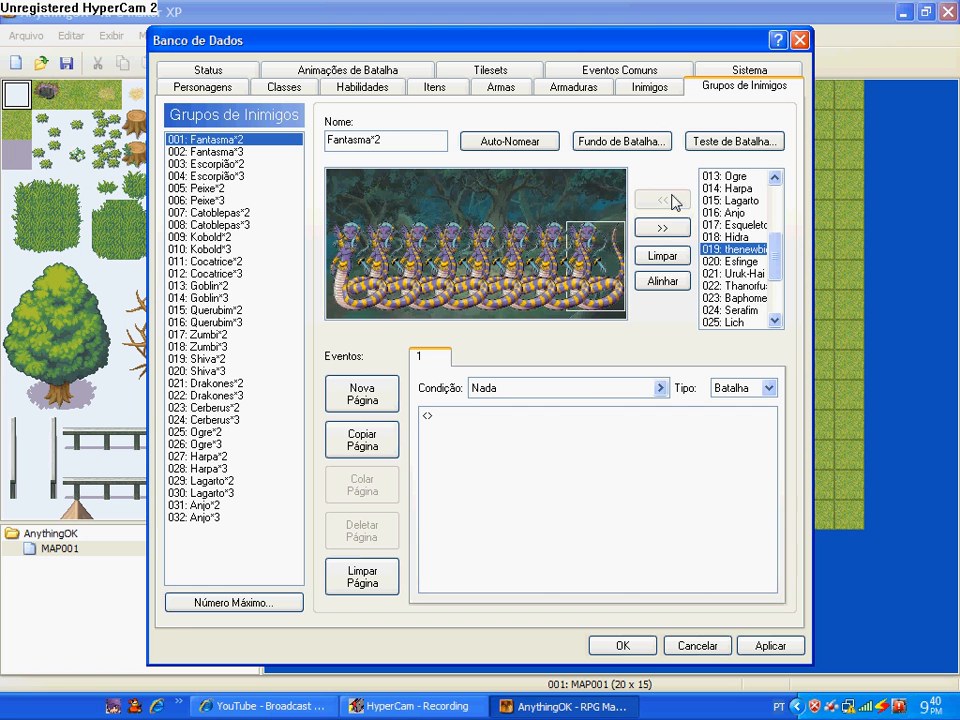
pyautogui.doubleClick(662, 228)
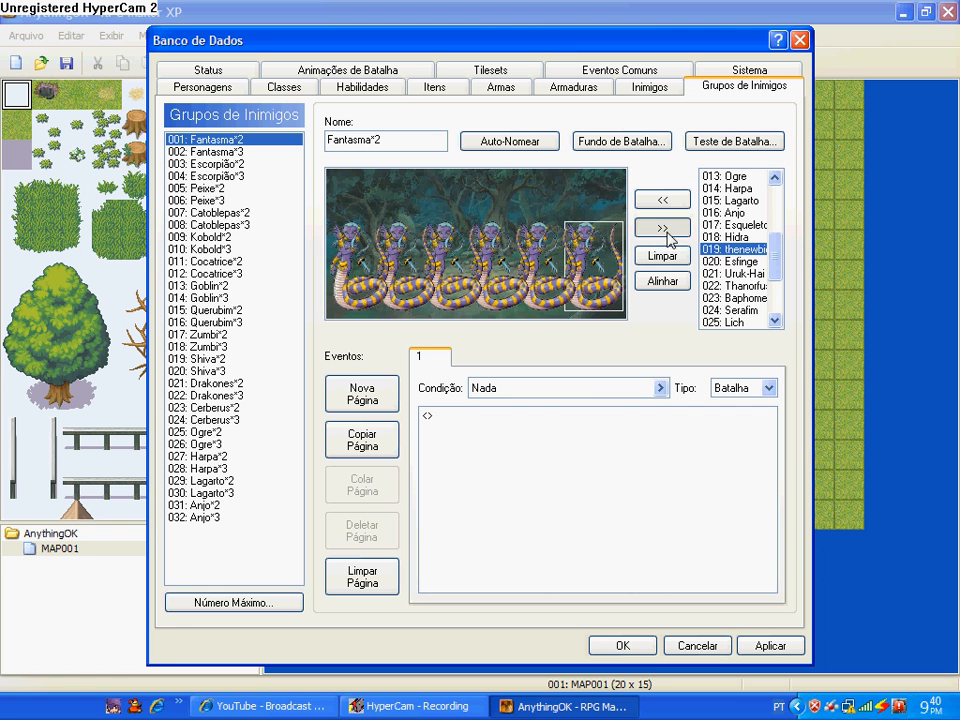
pyautogui.doubleClick(662, 228)
pyautogui.click(662, 228)
pyautogui.moveTo(510, 201); pyautogui.dragTo(567, 233)
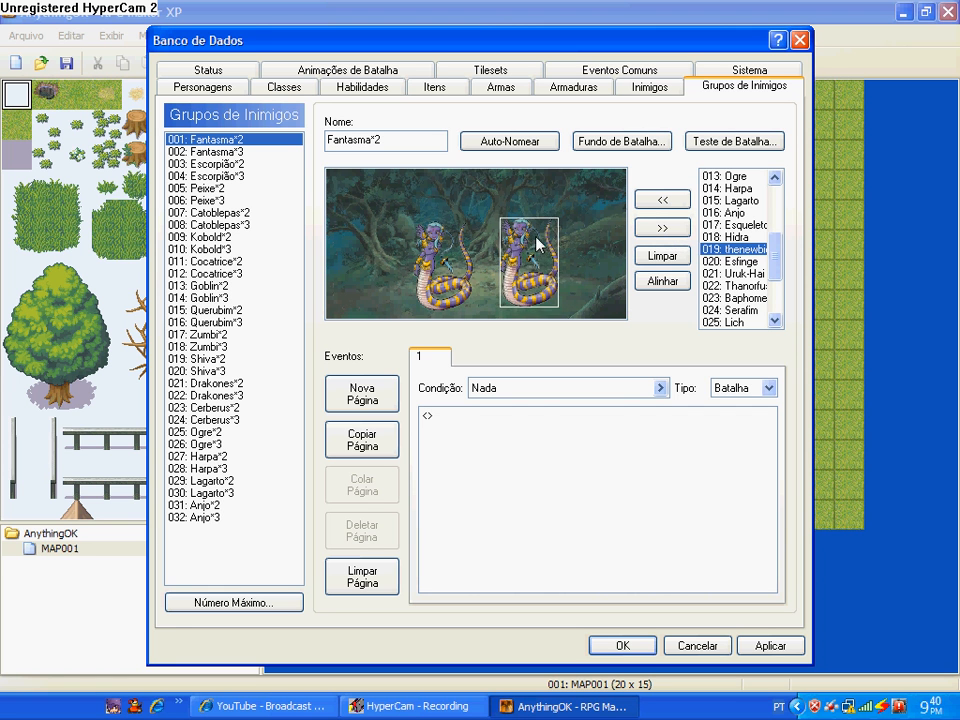
pyautogui.click(670, 225)
pyautogui.click(678, 228)
pyautogui.click(662, 200)
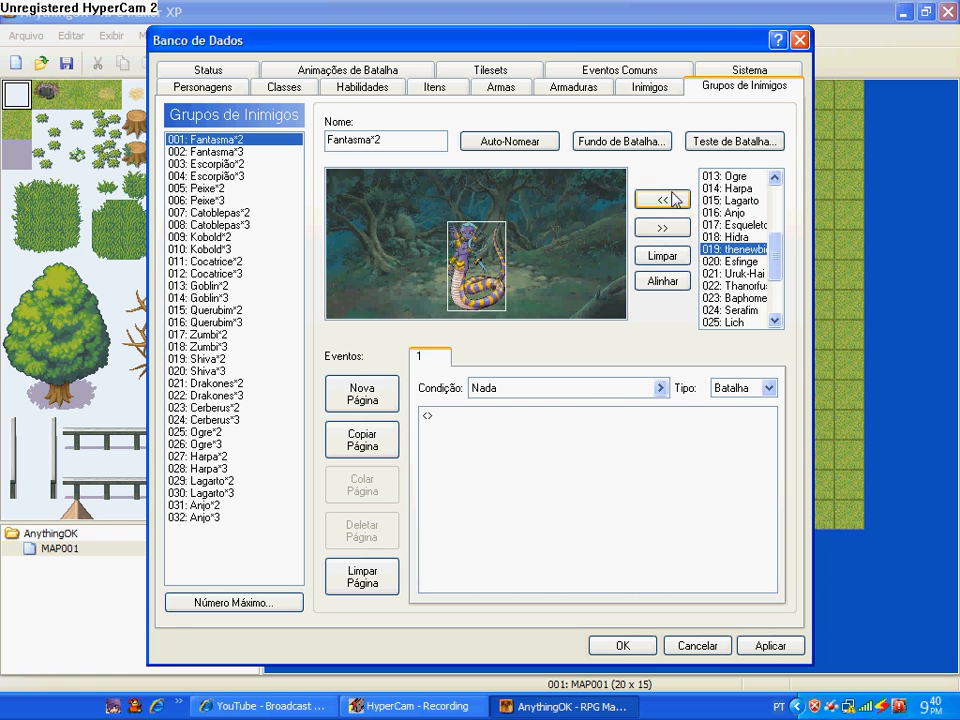
# Step: Add the battle event message "Hahah ! youre going to die..etc.." to the Fantasma*2 group and save the database changes
pyautogui.doubleClick(471, 422)
pyautogui.click(507, 302)
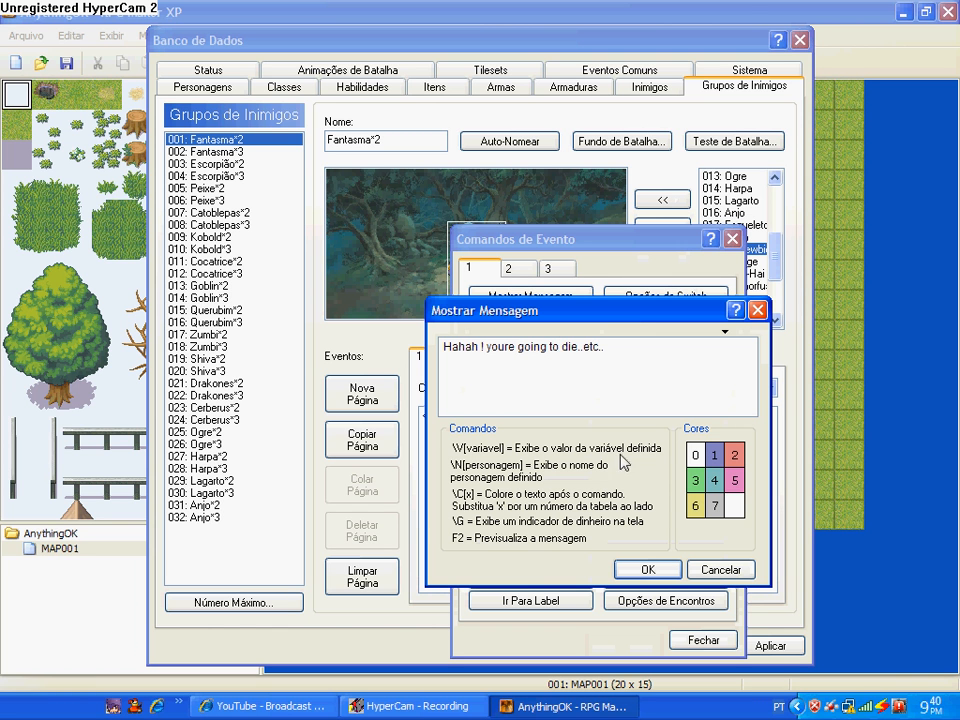
pyautogui.click(648, 569)
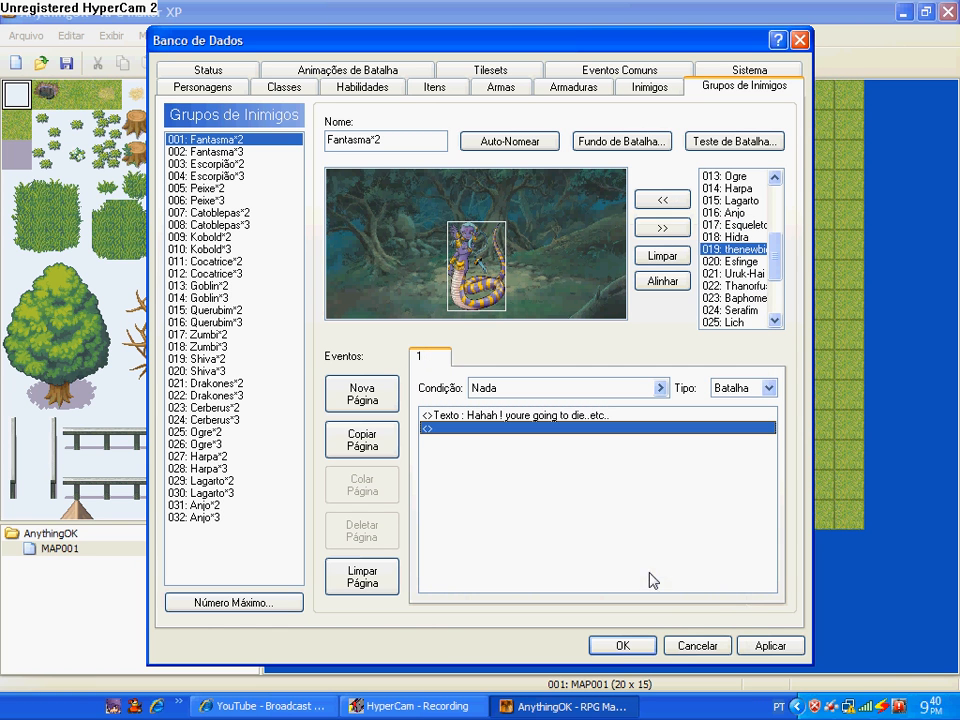
pyautogui.click(770, 647)
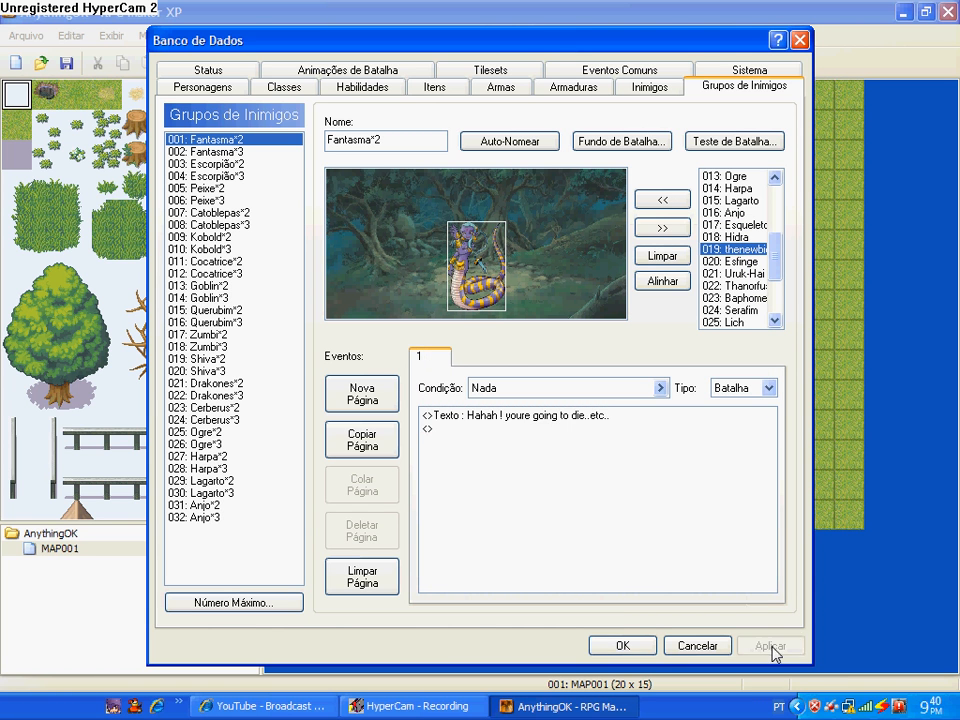
pyautogui.click(622, 646)
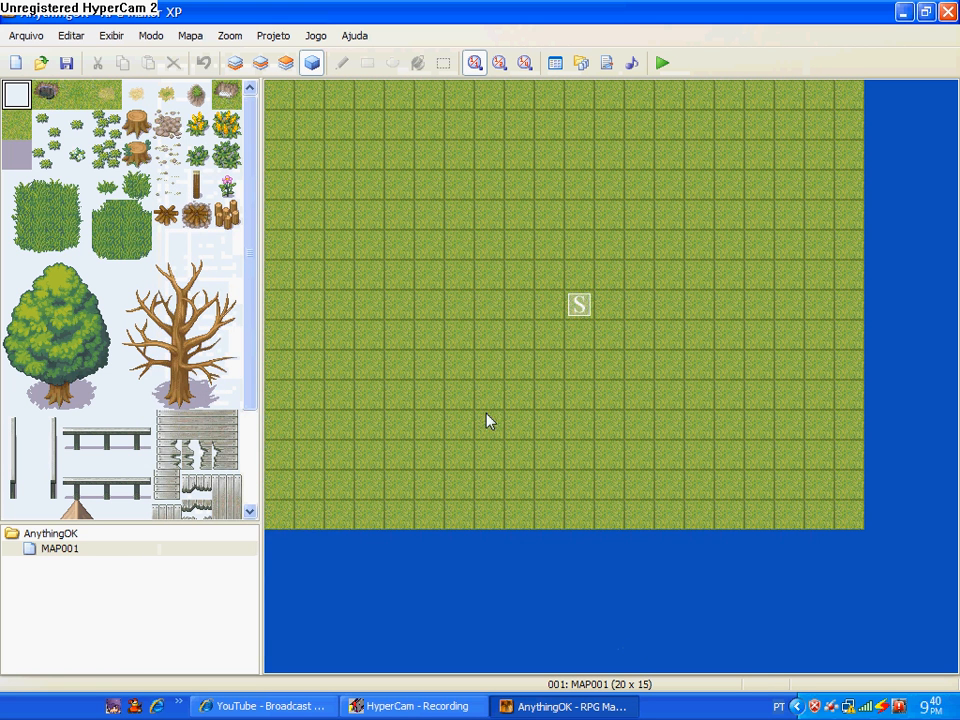
pyautogui.click(460, 253)
pyautogui.rightClick(460, 253)
pyautogui.click(369, 124)
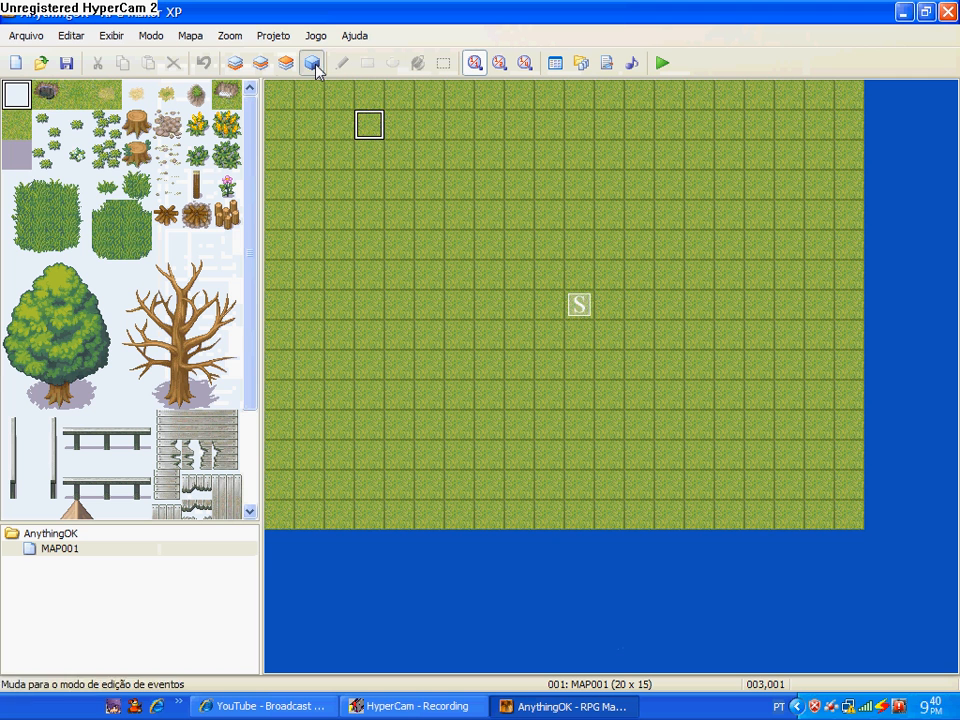
pyautogui.click(477, 255)
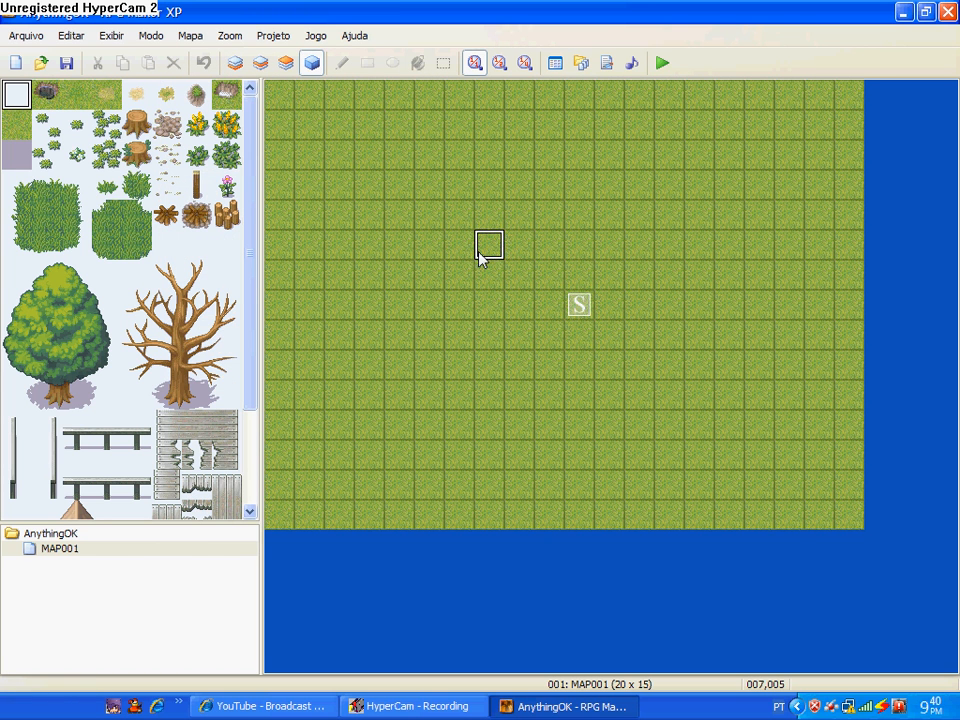
pyautogui.rightClick(484, 255)
pyautogui.click(506, 264)
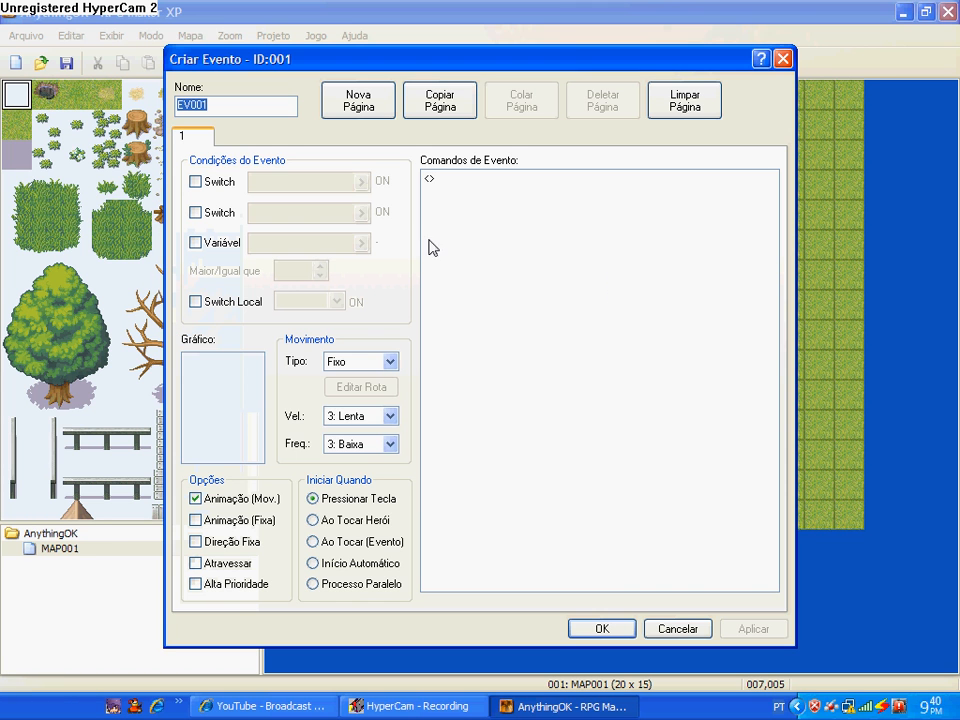
pyautogui.doubleClick(445, 185)
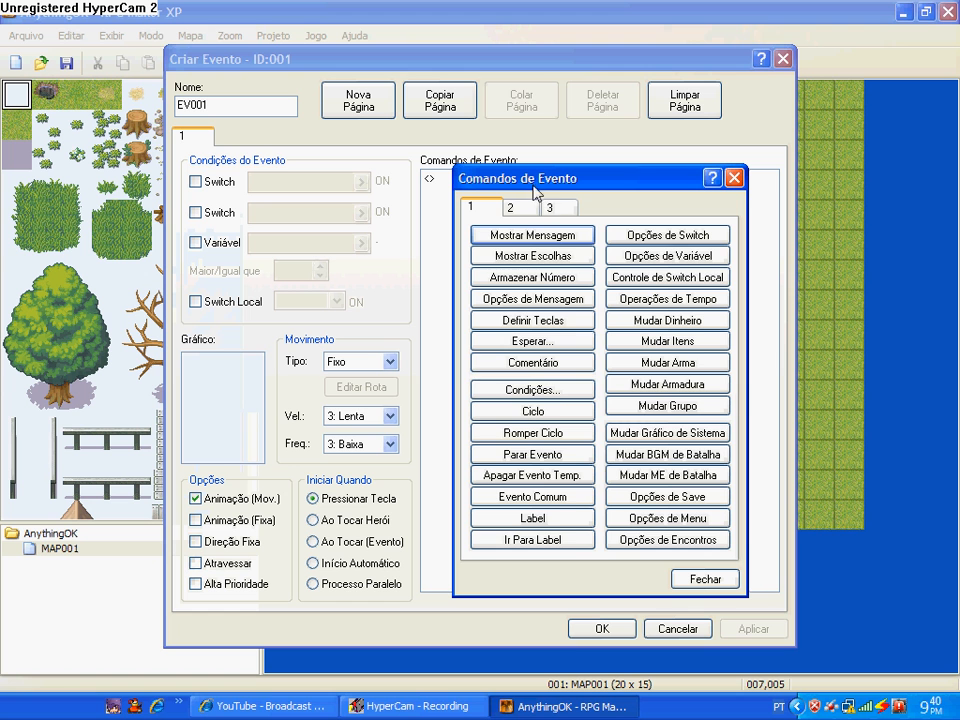
pyautogui.click(557, 208)
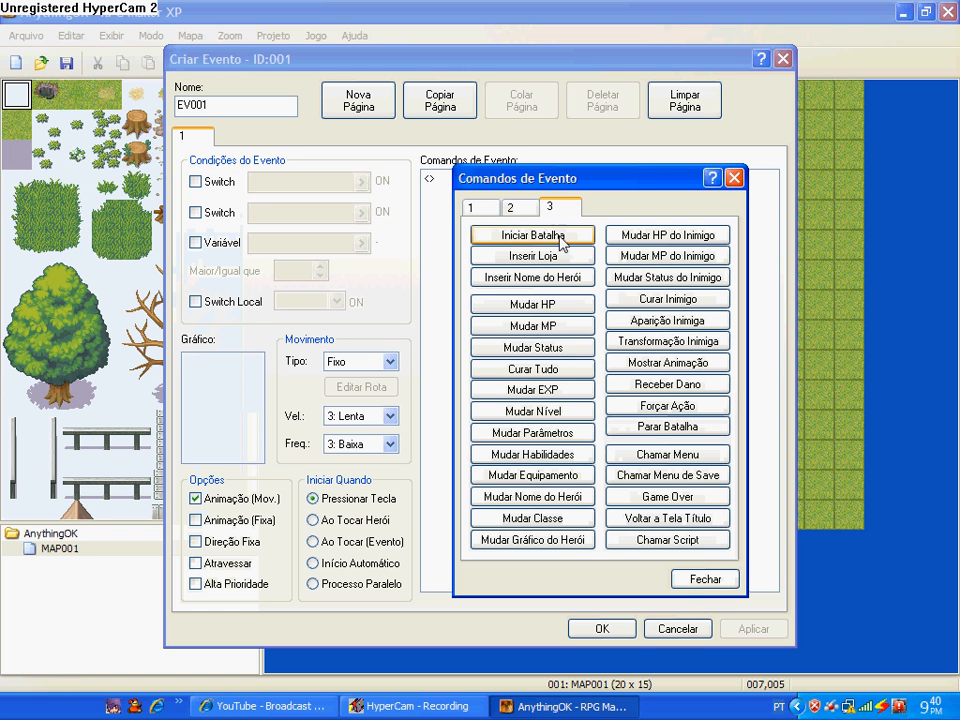
pyautogui.click(560, 237)
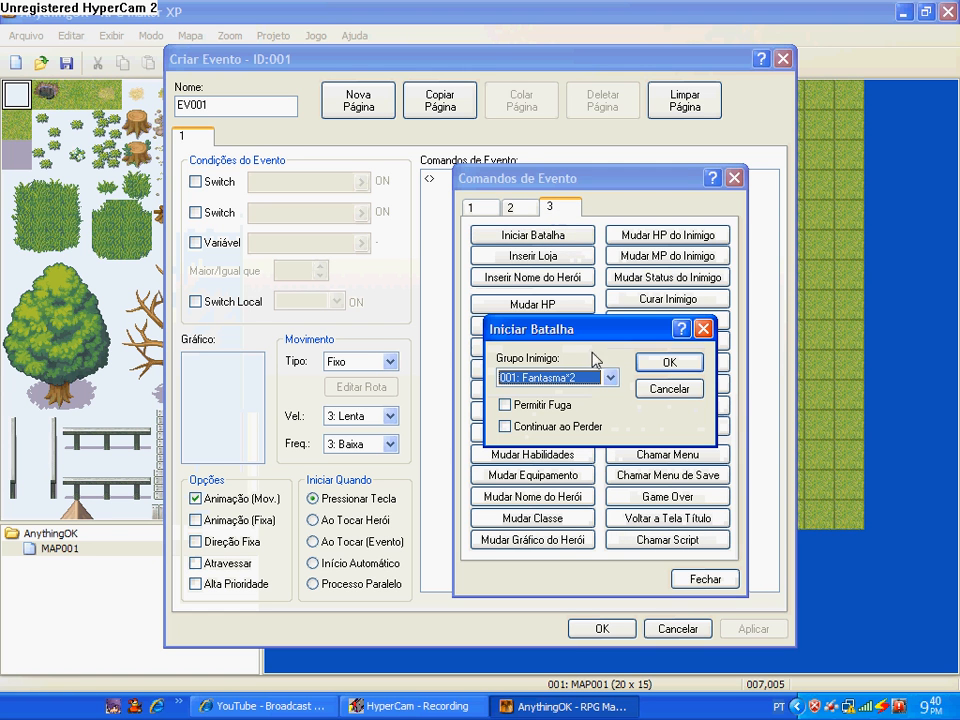
pyautogui.click(609, 377)
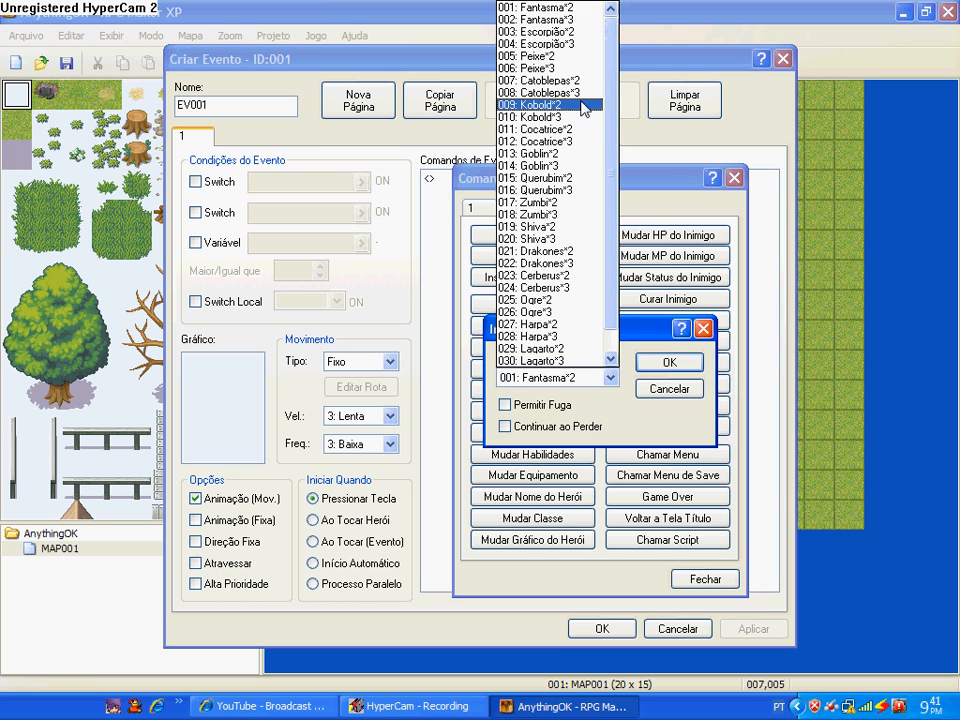
pyautogui.scroll(-1, 615, 183)
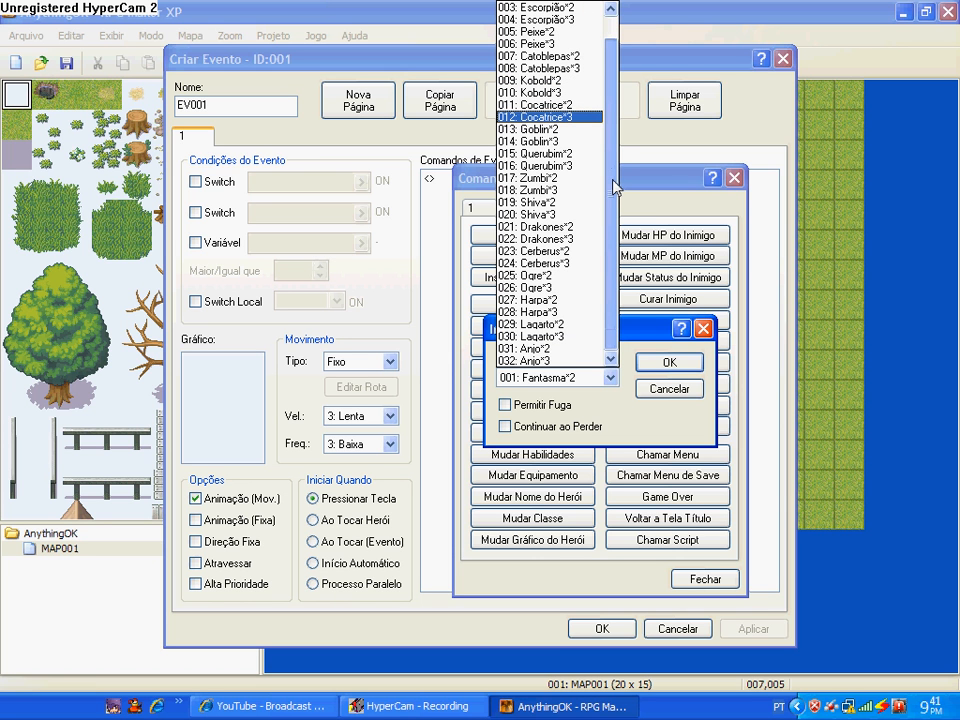
pyautogui.scroll(1, 615, 170)
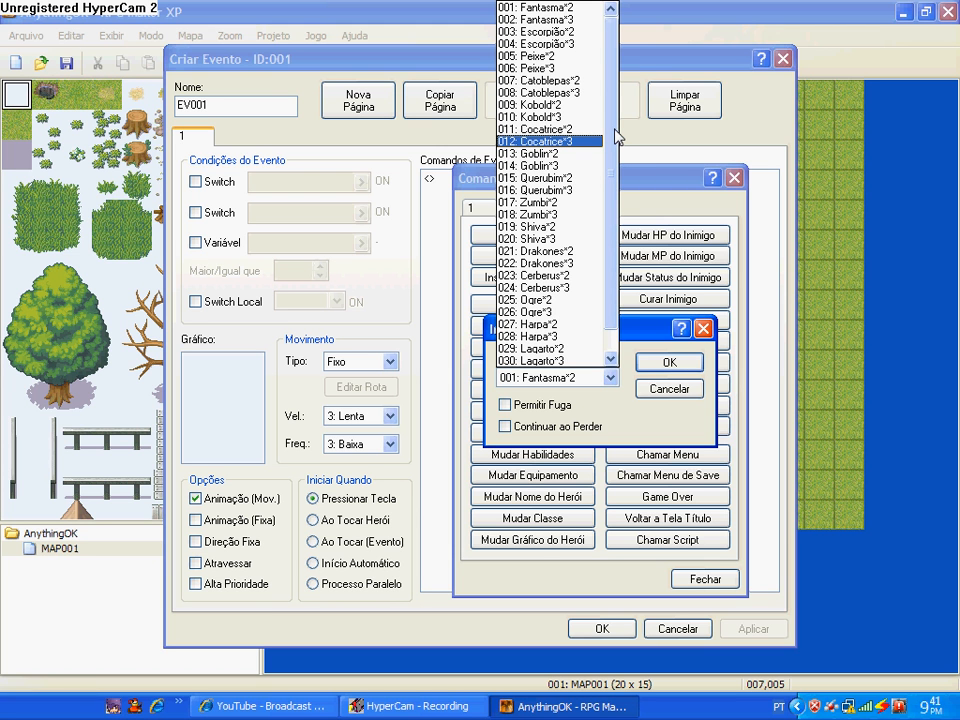
pyautogui.scroll(-1, 616, 148)
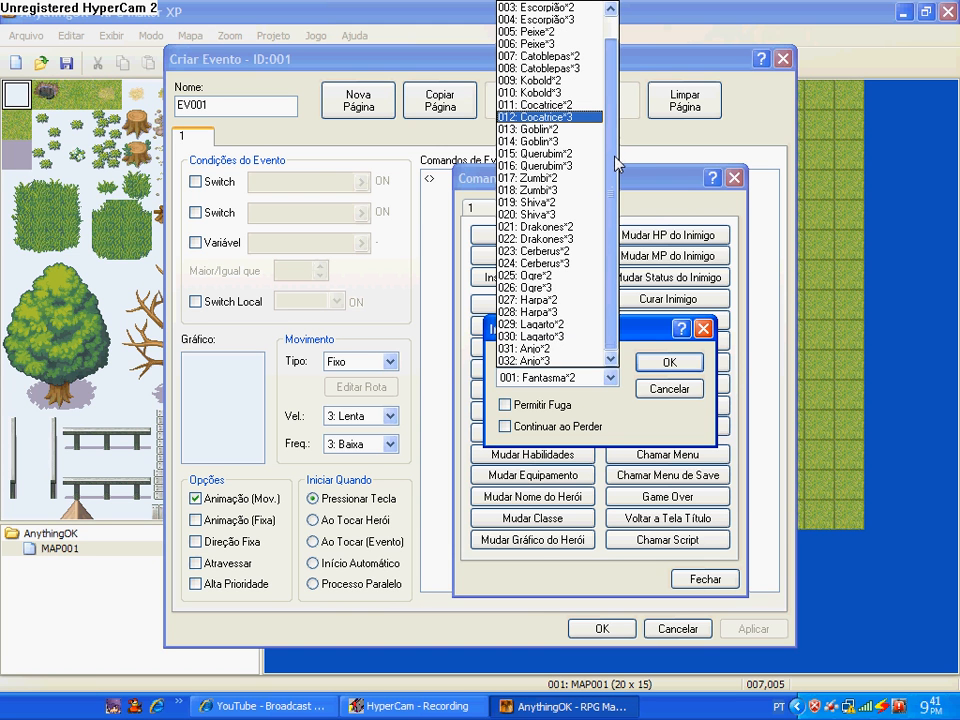
pyautogui.scroll(1, 616, 160)
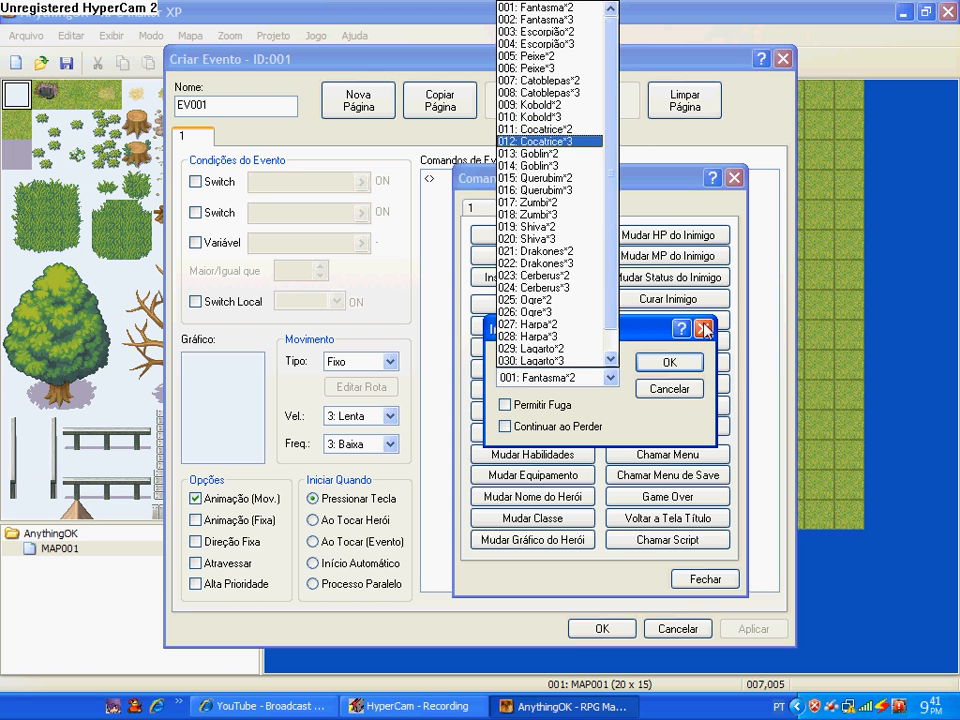
pyautogui.click(712, 366)
pyautogui.click(669, 389)
pyautogui.click(705, 579)
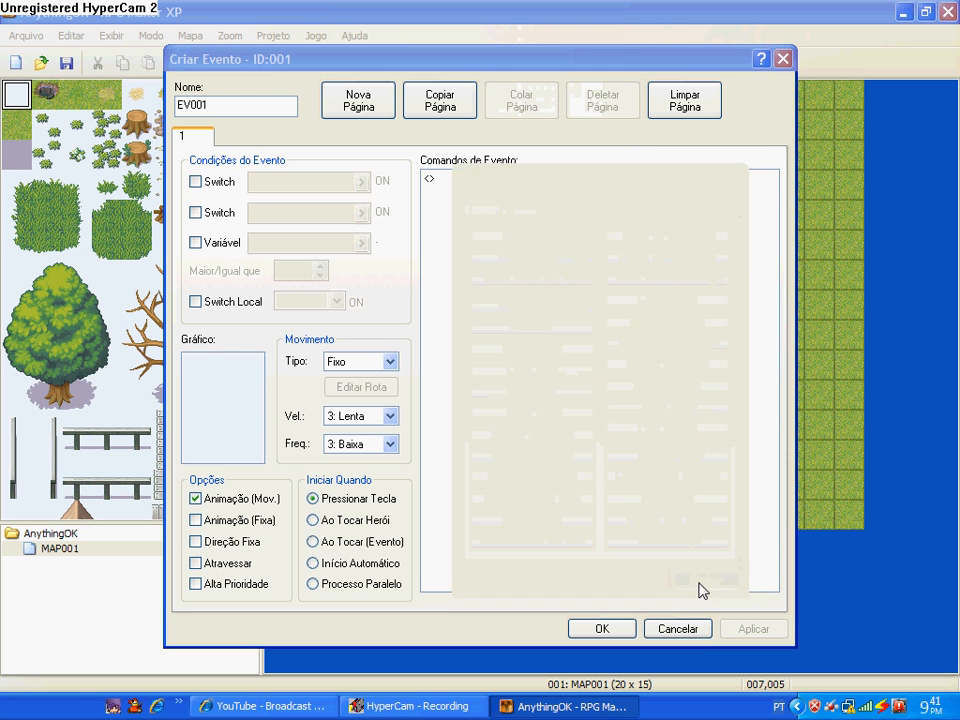
pyautogui.click(688, 631)
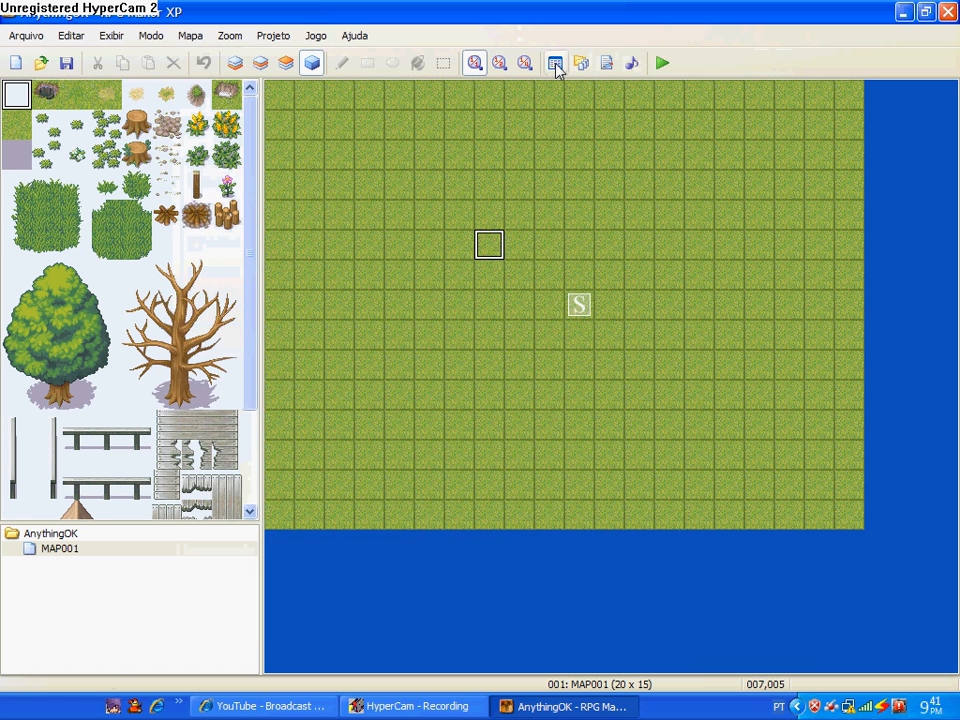
# Step: Rename the Fantasma*2 enemy group as THENEWBIEBATTLE in the database and save the change
pyautogui.click(555, 64)
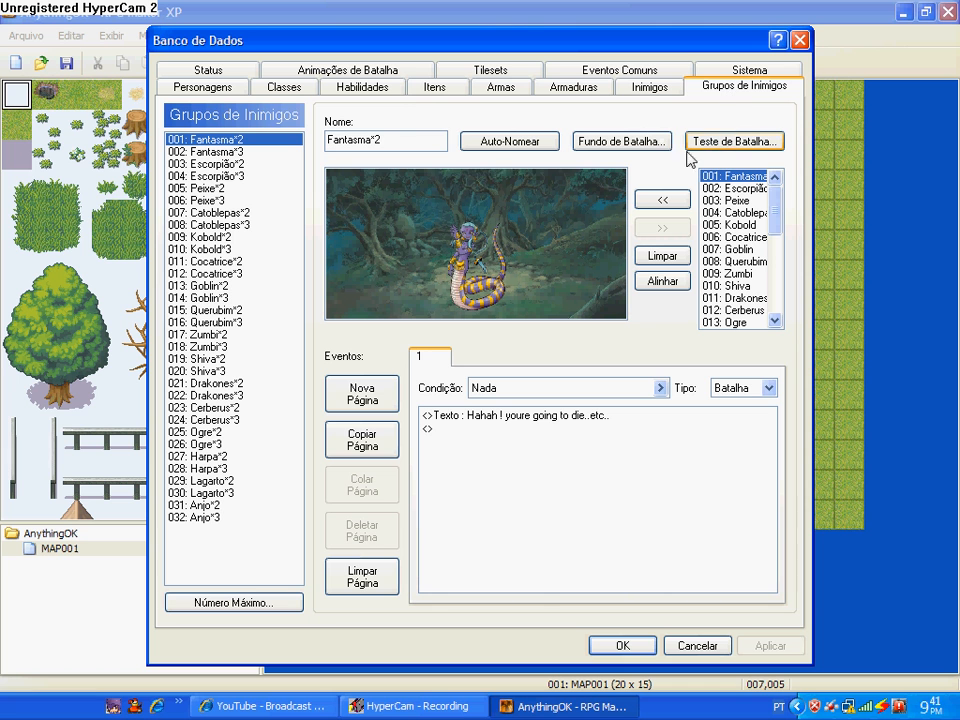
pyautogui.moveTo(411, 140); pyautogui.dragTo(44, 157)
pyautogui.write('TH')
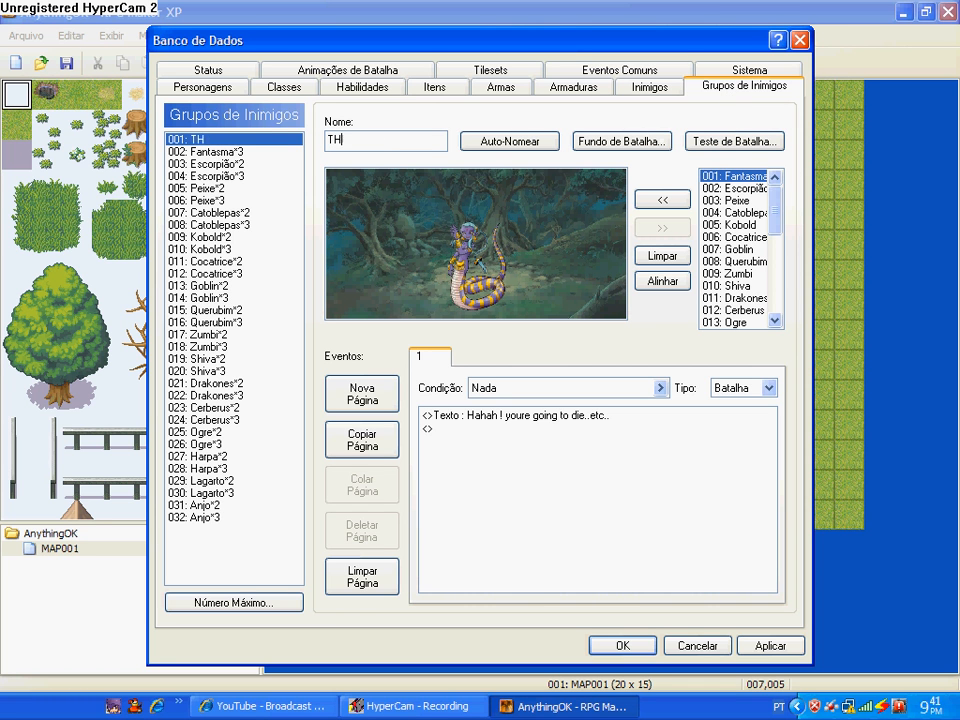
pyautogui.write('ENEWBIEBA')
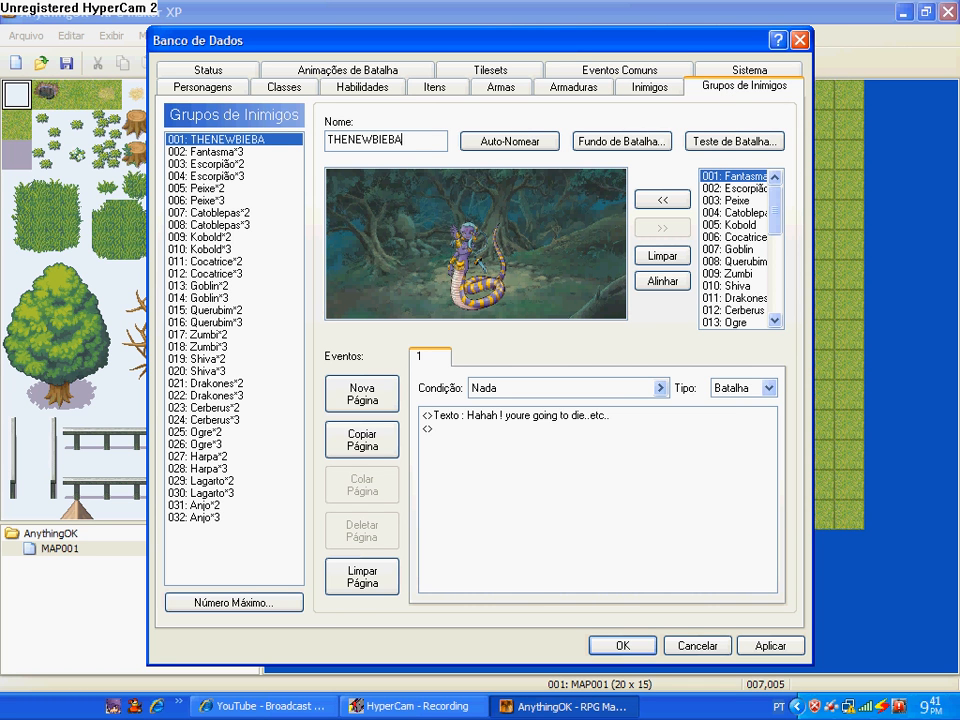
pyautogui.write('TTLE')
pyautogui.click(760, 648)
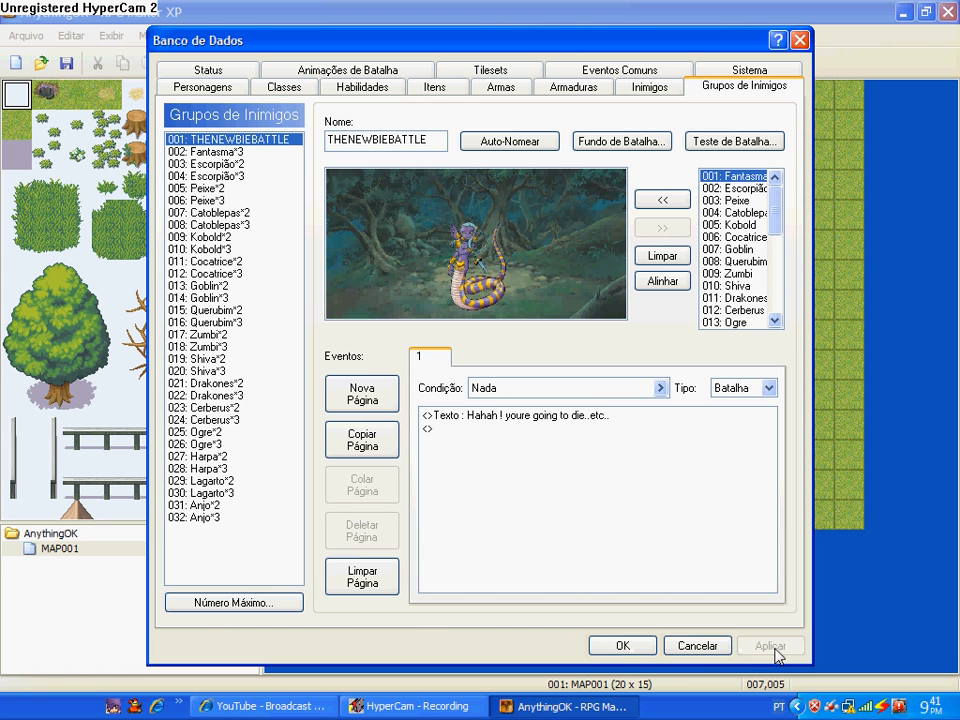
pyautogui.click(635, 645)
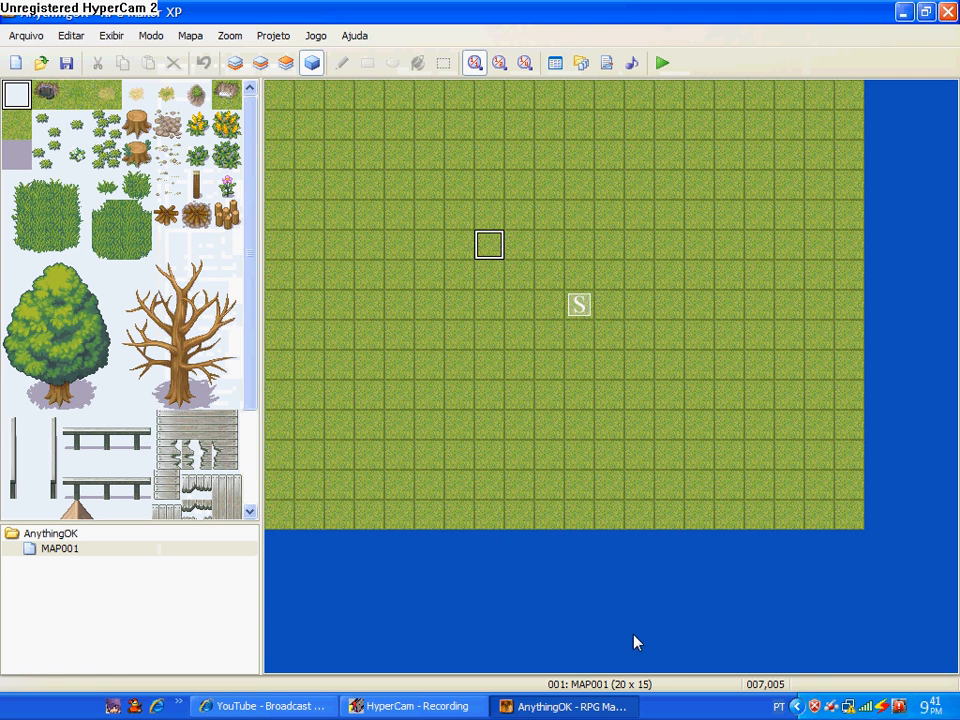
# Step: Create a map event on tile 007,005 with an Iniciar Batalha command against the THENEWBIEBATTLE group
pyautogui.rightClick(487, 252)
pyautogui.click(516, 260)
pyautogui.click(446, 182)
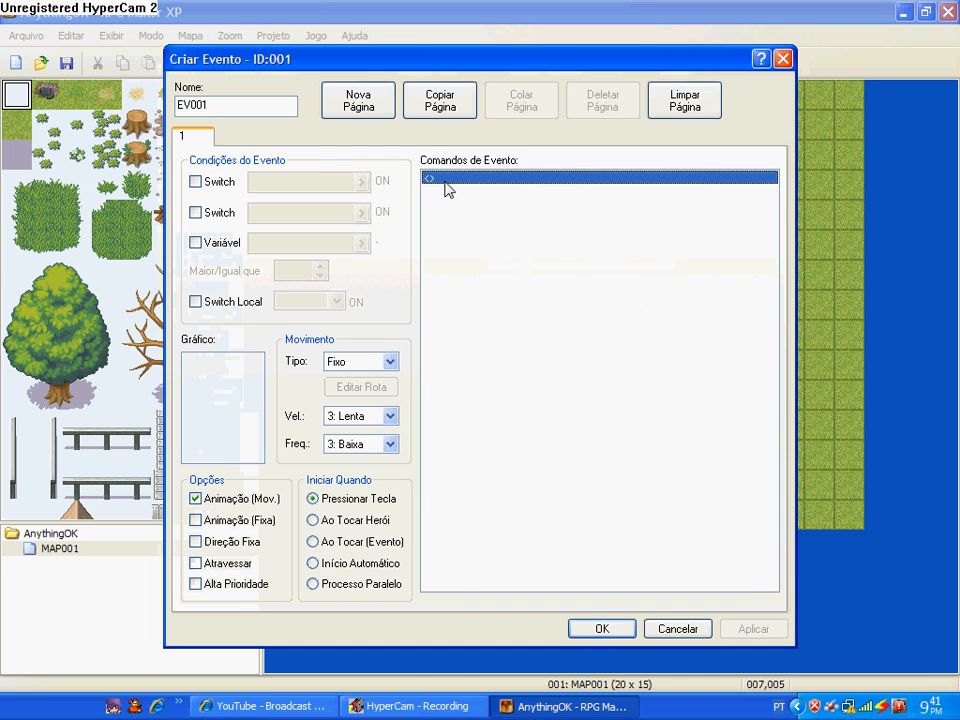
pyautogui.doubleClick(446, 186)
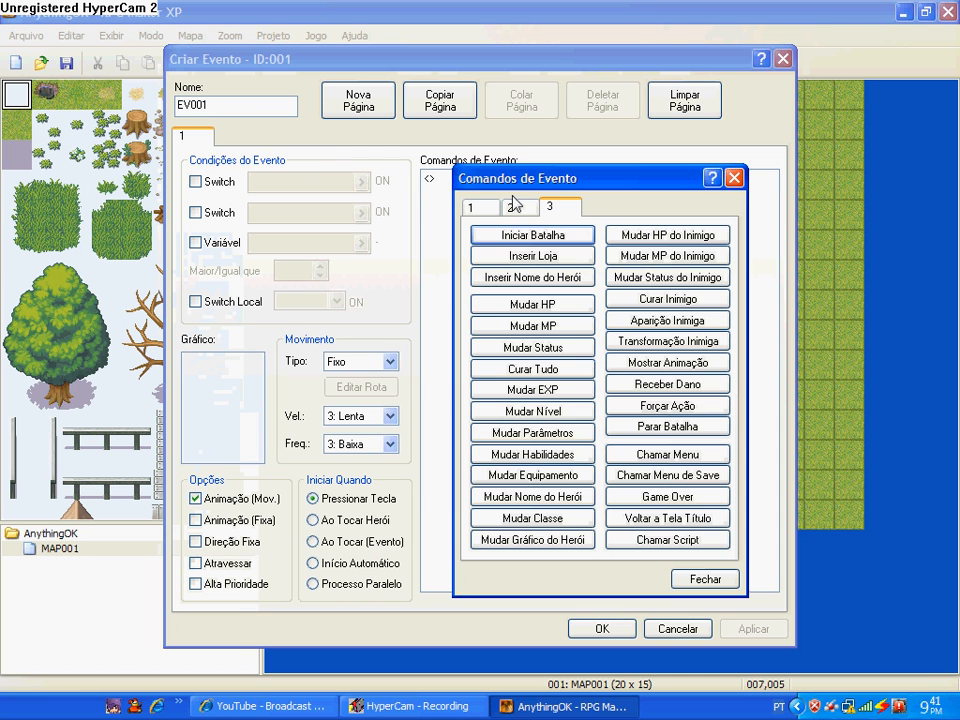
pyautogui.click(555, 235)
pyautogui.click(610, 377)
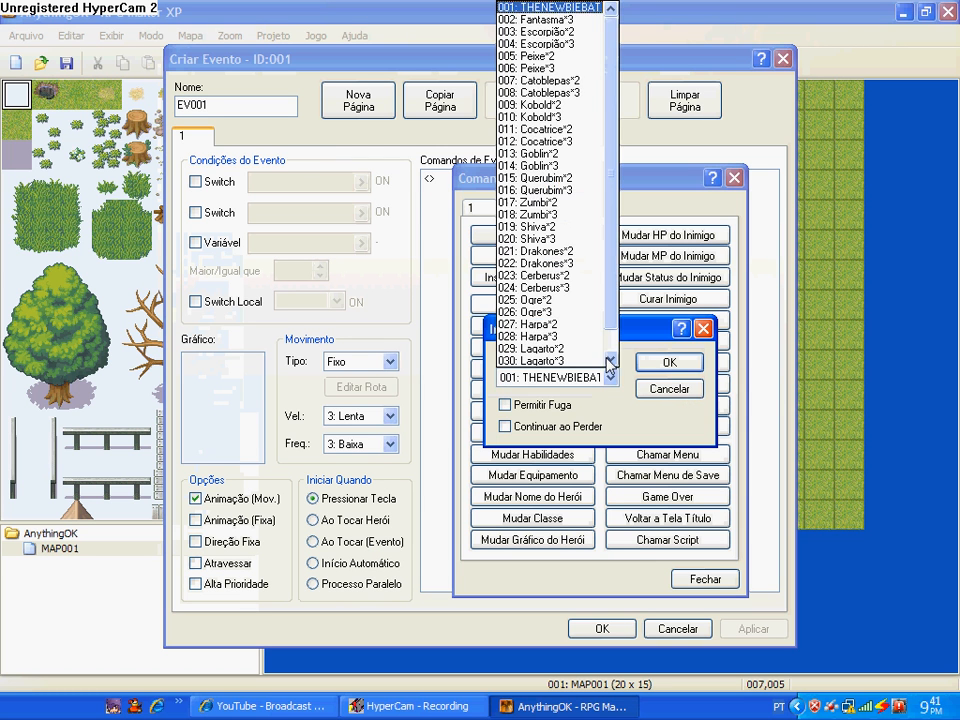
pyautogui.click(560, 8)
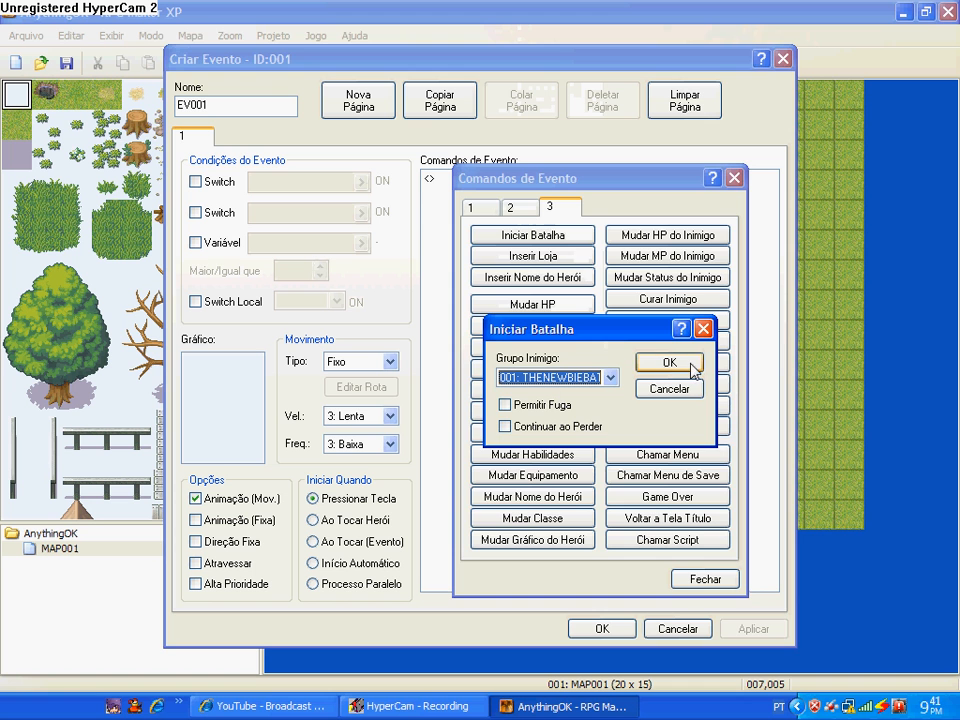
pyautogui.click(668, 366)
# Step: Add the message "hahah ! u died..newb" after the battle command in the event
pyautogui.doubleClick(491, 194)
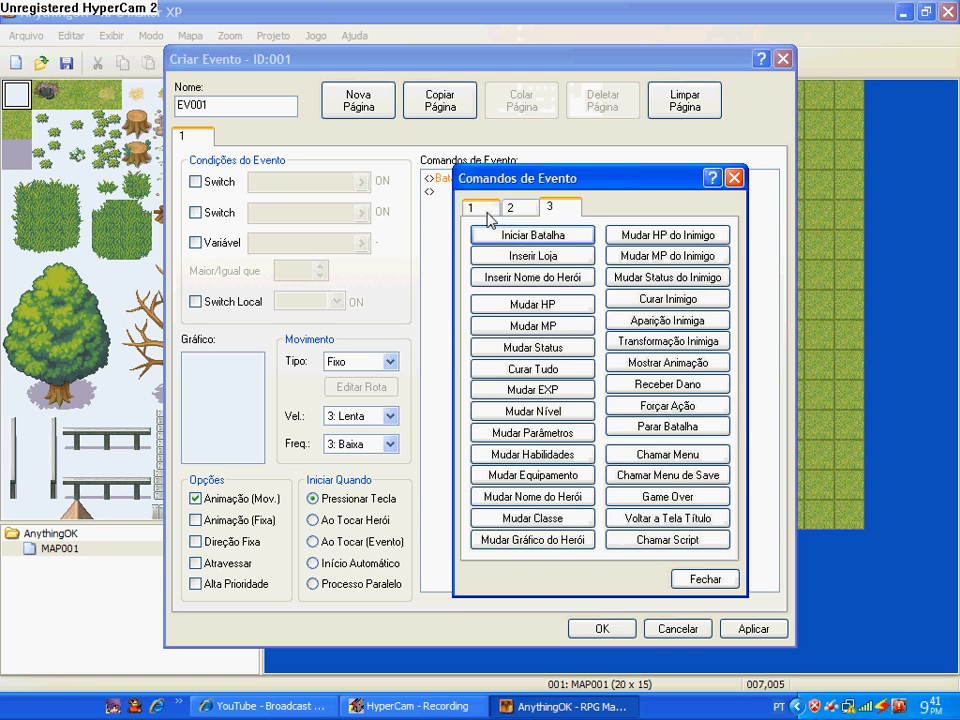
pyautogui.click(487, 212)
pyautogui.click(570, 234)
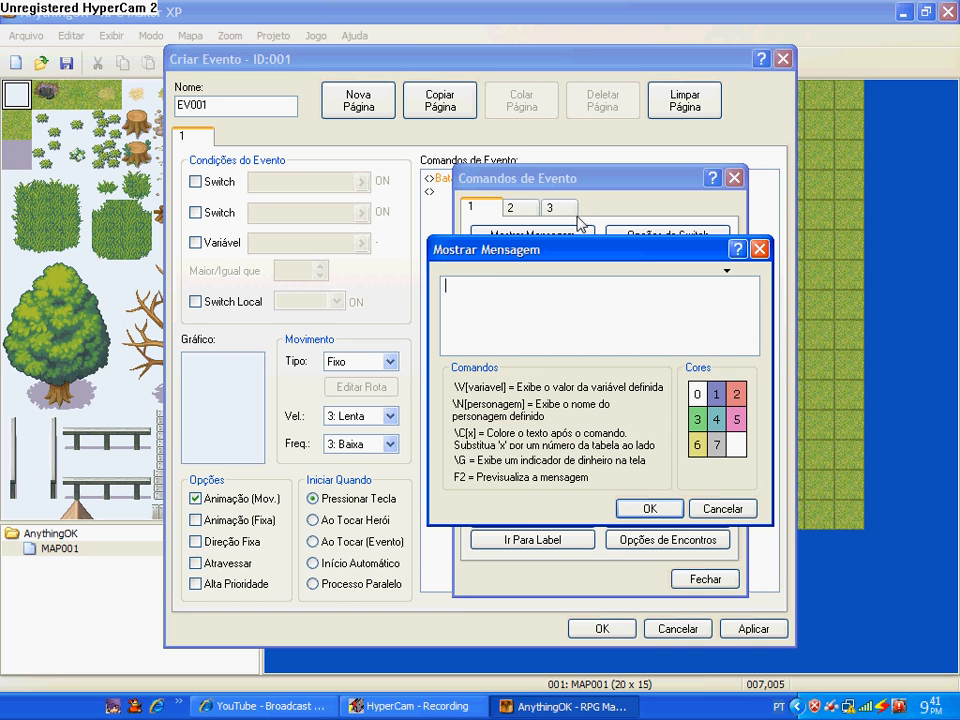
pyautogui.write('hahah ! u died..newb')
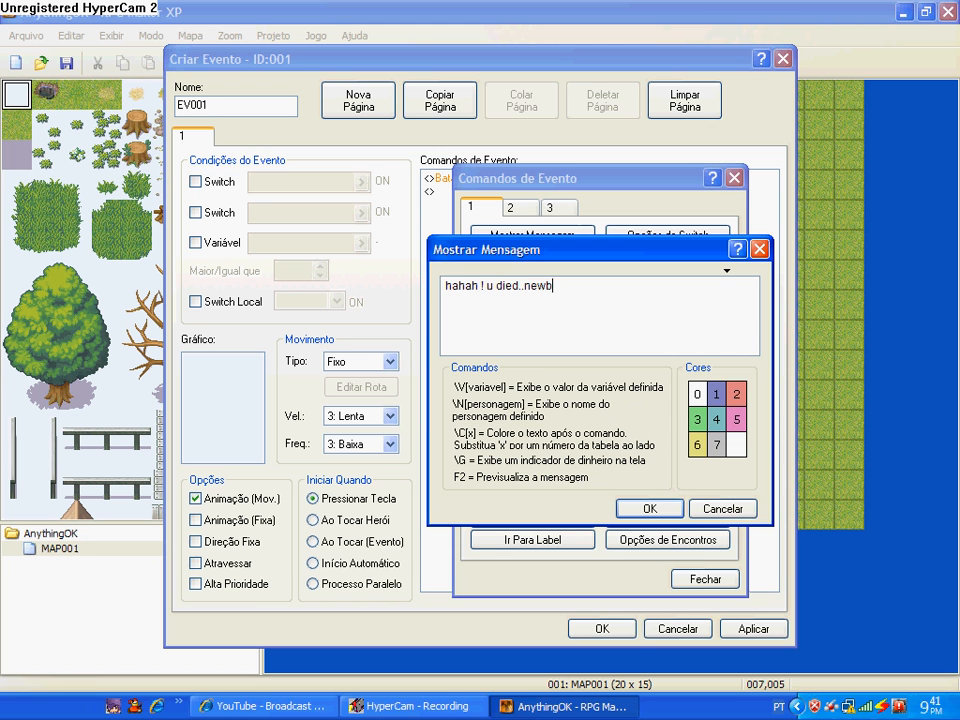
pyautogui.click(671, 509)
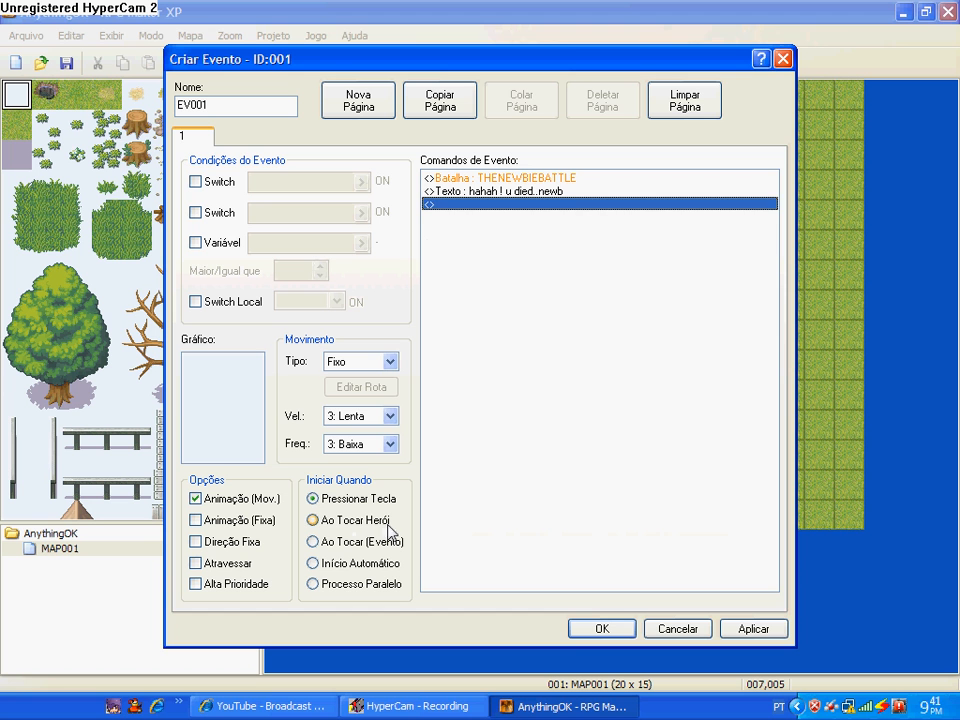
# Step: Set the event to start with Ao Tocar Herói and save it to the map
pyautogui.click(316, 521)
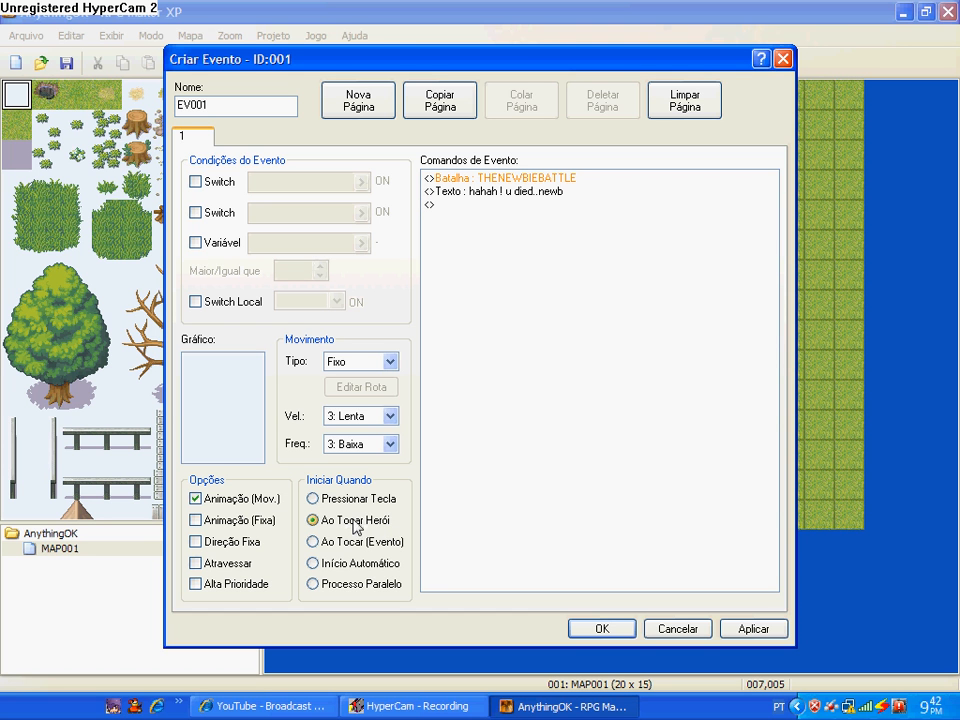
pyautogui.click(764, 632)
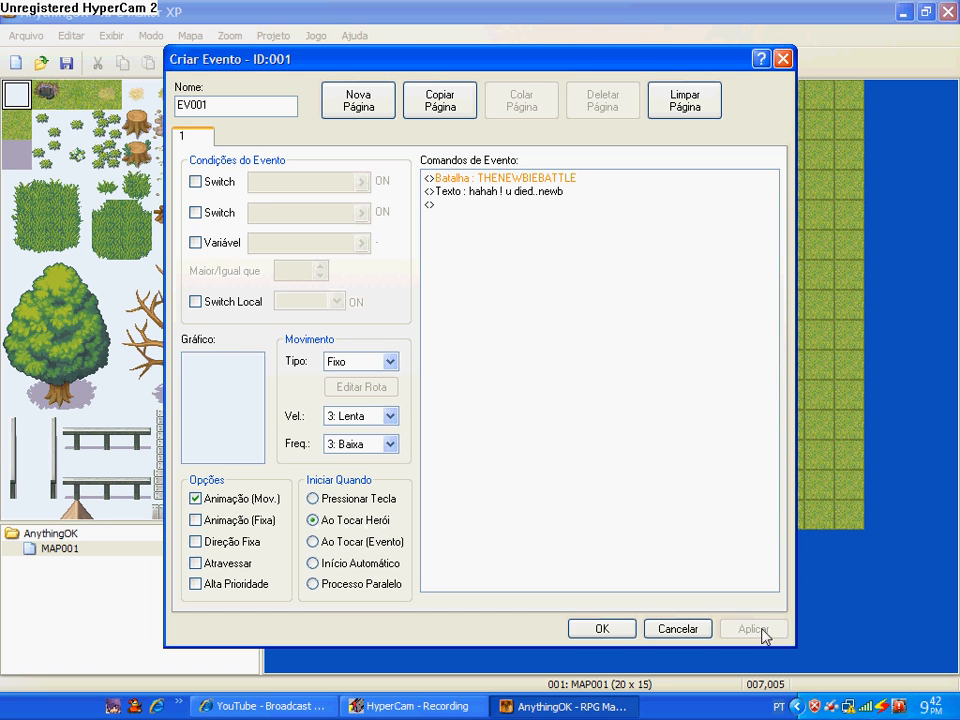
pyautogui.click(602, 628)
# Step: Give the event on tile 007,005 the 053-Undead03 character graphic in its first front-facing pose and save the event
pyautogui.doubleClick(490, 248)
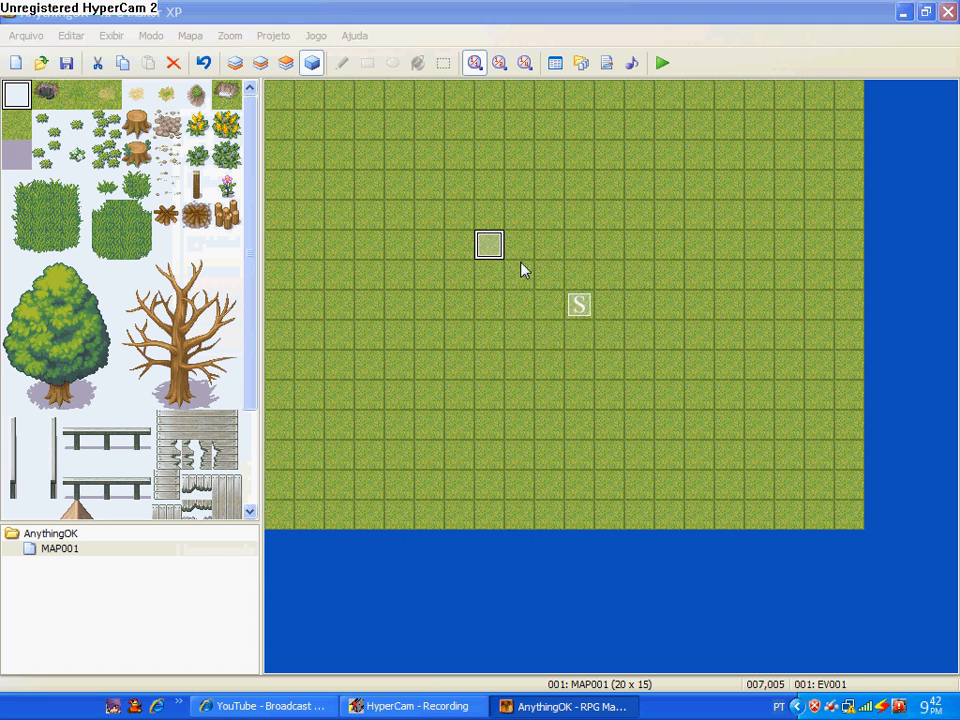
pyautogui.doubleClick(256, 391)
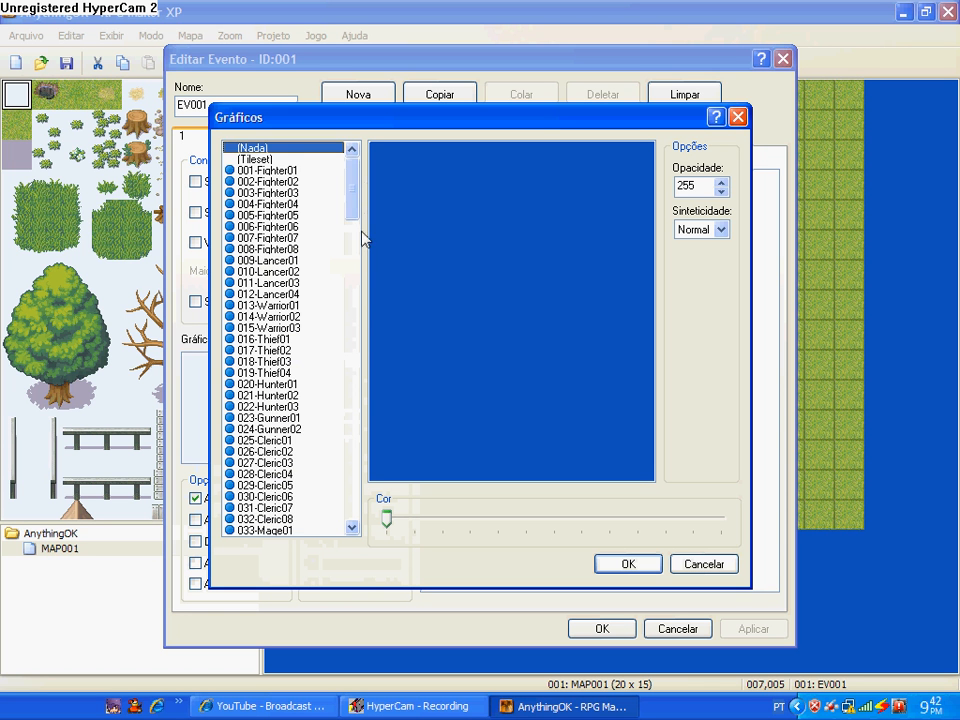
pyautogui.moveTo(356, 193); pyautogui.dragTo(356, 245)
pyautogui.click(312, 375)
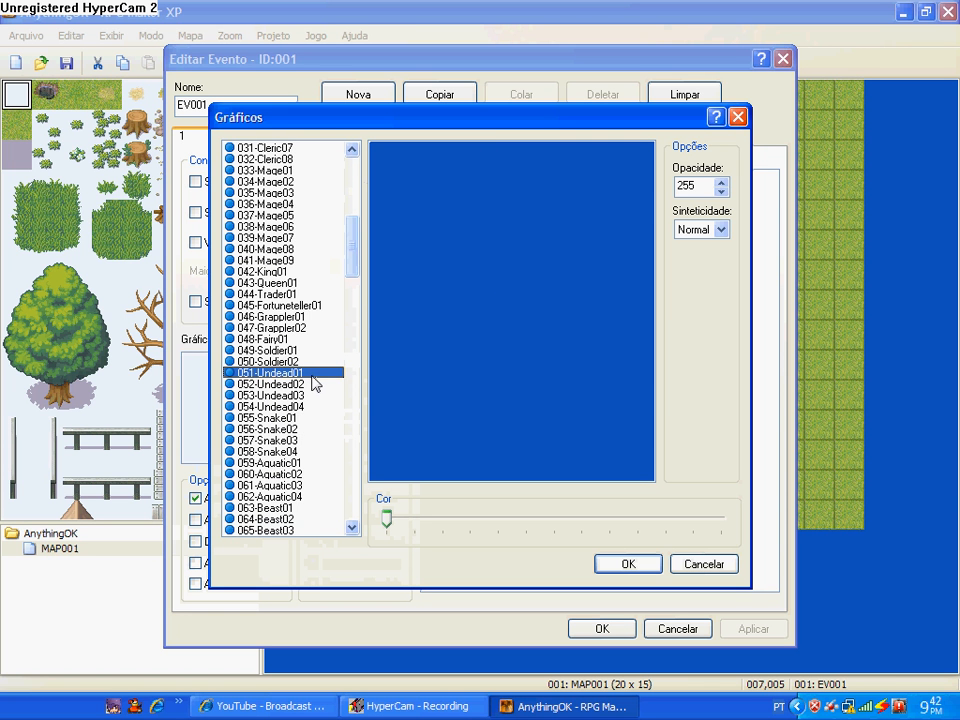
pyautogui.press('Down')
pyautogui.press('Down')
pyautogui.press('Down')
pyautogui.press('Down')
pyautogui.press('Down')
pyautogui.press('Down')
pyautogui.press('Down')
pyautogui.press('Down')
pyautogui.press('Down')
pyautogui.press('Down')
pyautogui.press('Down')
pyautogui.press('Down')
pyautogui.press('Down')
pyautogui.press('Down')
pyautogui.press('Down')
pyautogui.press('Down')
pyautogui.press('Down')
pyautogui.press('Down')
pyautogui.press('Down')
pyautogui.press('Down')
pyautogui.press('Down')
pyautogui.press('Down')
pyautogui.press('Down')
pyautogui.press('Down')
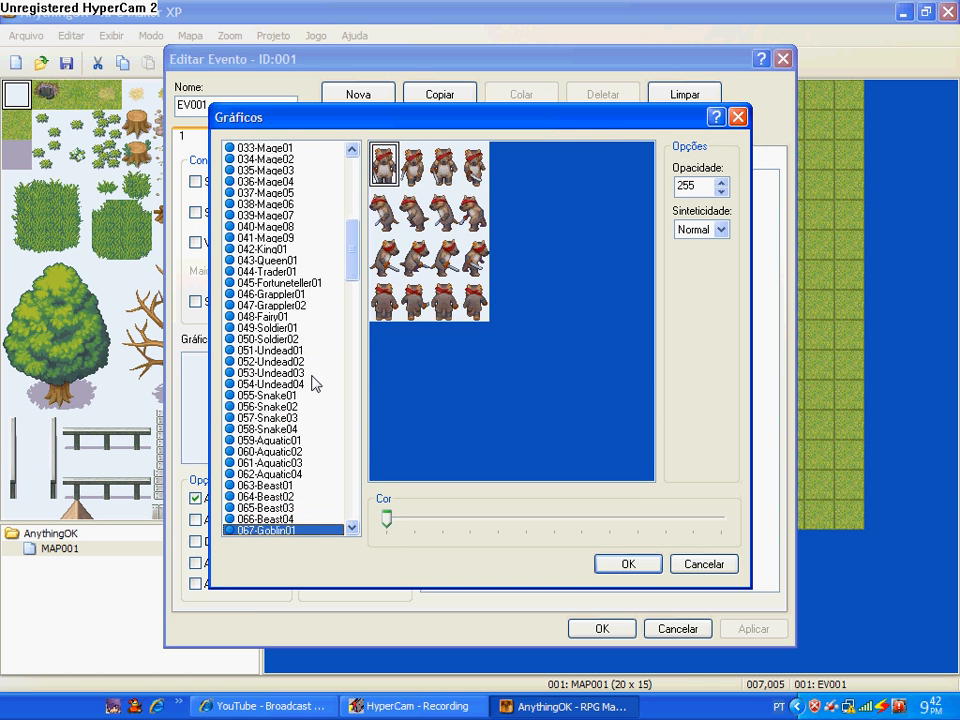
pyautogui.press('Down')
pyautogui.press('Down')
pyautogui.press('Down')
pyautogui.press('Down')
pyautogui.press('Down')
pyautogui.press('Down')
pyautogui.press('Down')
pyautogui.press('Down')
pyautogui.press('Down')
pyautogui.press('Down')
pyautogui.press('Down')
pyautogui.press('Down')
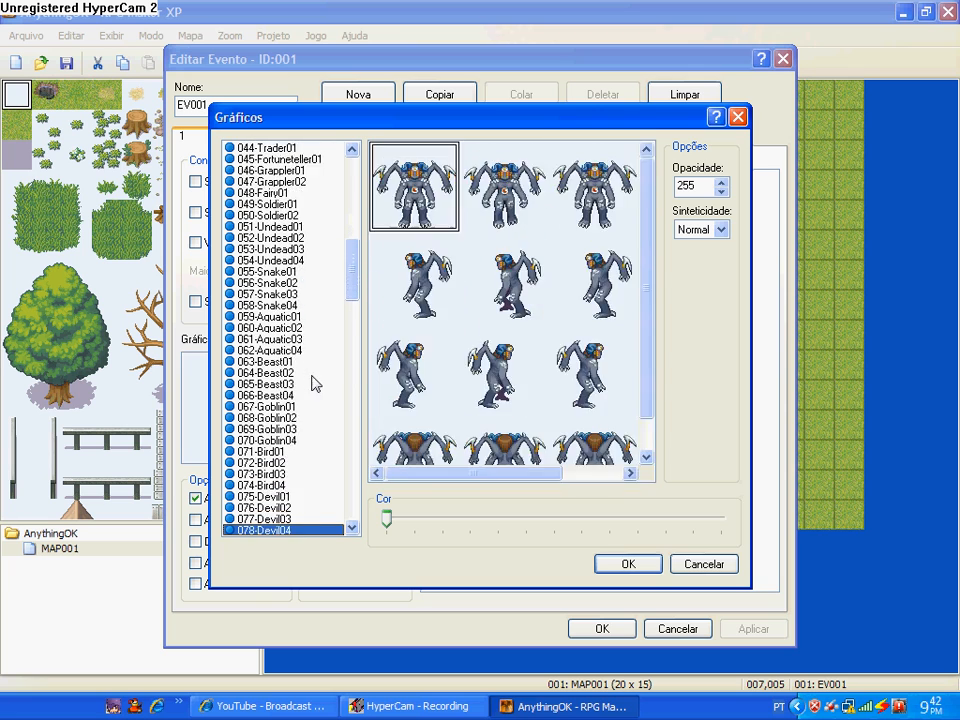
pyautogui.press('Down')
pyautogui.press('Down')
pyautogui.press('Down')
pyautogui.press('Down')
pyautogui.press('Down')
pyautogui.press('Down')
pyautogui.press('Down')
pyautogui.press('Down')
pyautogui.press('Down')
pyautogui.press('Down')
pyautogui.press('Down')
pyautogui.press('Down')
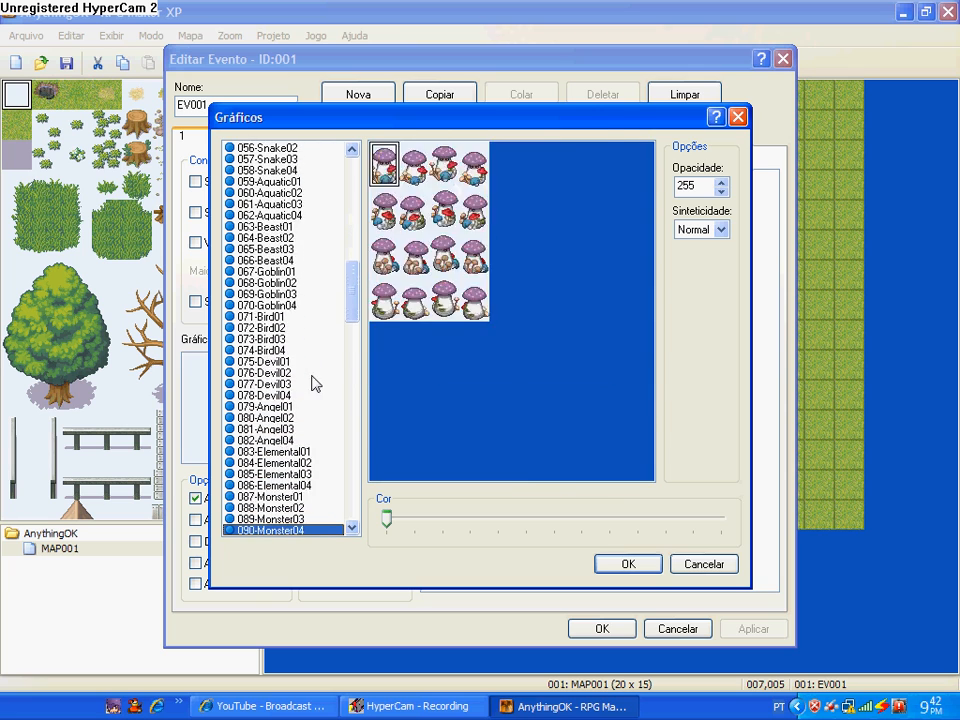
pyautogui.press('Down')
pyautogui.press('Down')
pyautogui.press('Down')
pyautogui.press('Down')
pyautogui.press('Down')
pyautogui.press('Down')
pyautogui.press('Down')
pyautogui.press('Down')
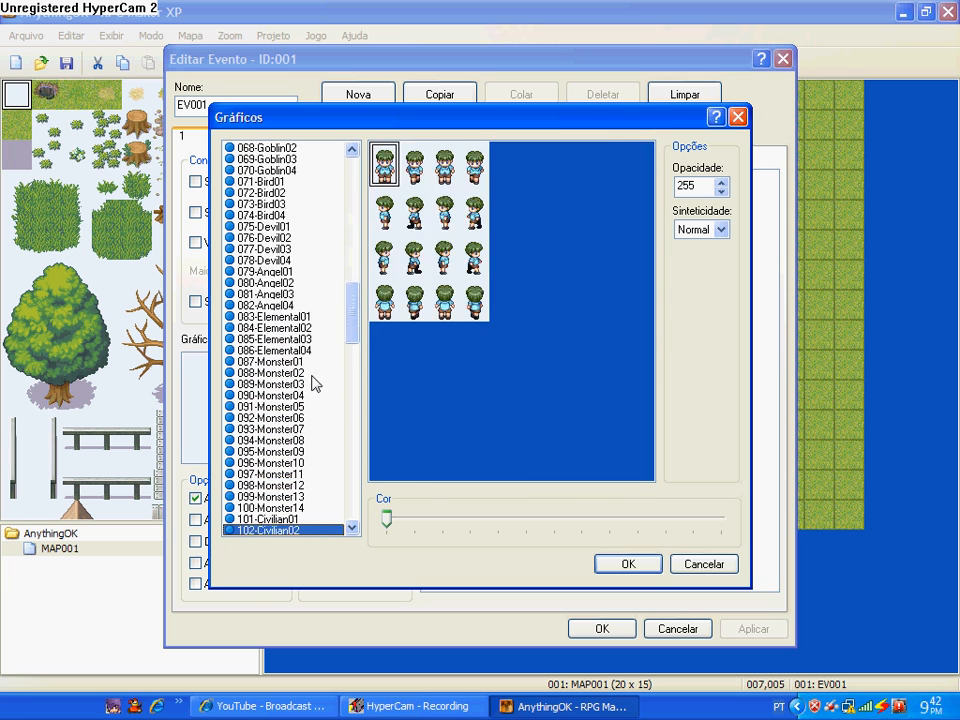
pyautogui.press('Down')
pyautogui.press('Down')
pyautogui.press('Down')
pyautogui.press('Down')
pyautogui.press('Down')
pyautogui.press('Down')
pyautogui.press('Down')
pyautogui.press('Down')
pyautogui.press('Down')
pyautogui.press('Down')
pyautogui.press('Down')
pyautogui.press('Down')
pyautogui.press('Down')
pyautogui.press('Down')
pyautogui.press('Down')
pyautogui.press('Down')
pyautogui.press('Down')
pyautogui.press('Down')
pyautogui.press('Down')
pyautogui.press('Down')
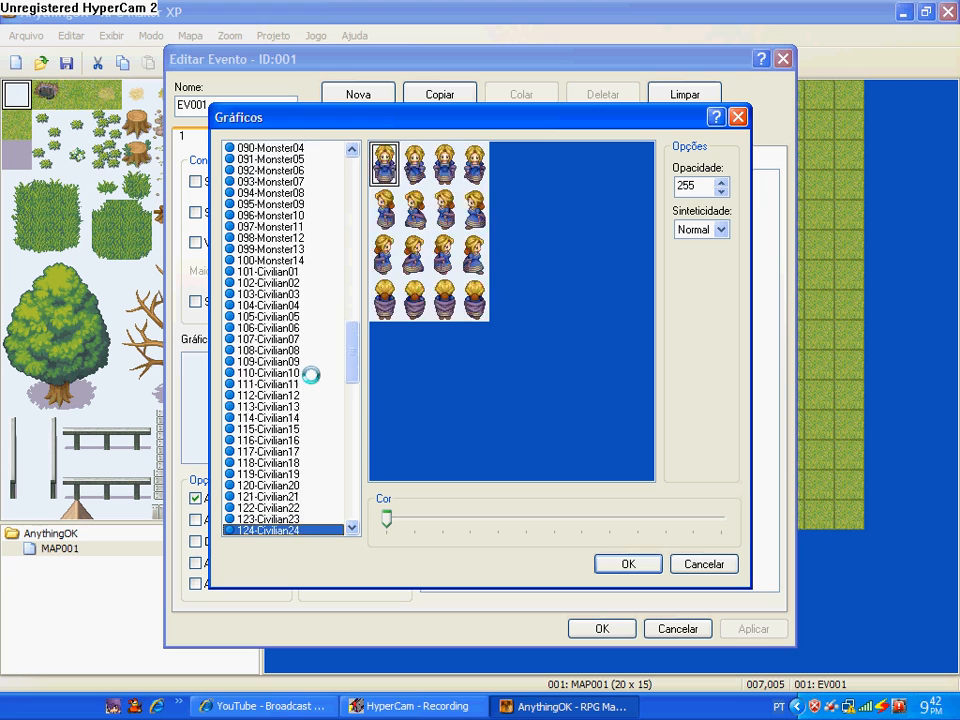
pyautogui.press('Down')
pyautogui.press('Up')
pyautogui.press('Up')
pyautogui.press('Up')
pyautogui.press('Up')
pyautogui.press('Up')
pyautogui.press('Up')
pyautogui.press('Up')
pyautogui.press('Up')
pyautogui.press('Up')
pyautogui.press('Up')
pyautogui.press('Up')
pyautogui.press('Up')
pyautogui.press('Up')
pyautogui.press('Up')
pyautogui.press('Up')
pyautogui.press('Up')
pyautogui.press('Up')
pyautogui.press('Up')
pyautogui.press('Up')
pyautogui.press('Up')
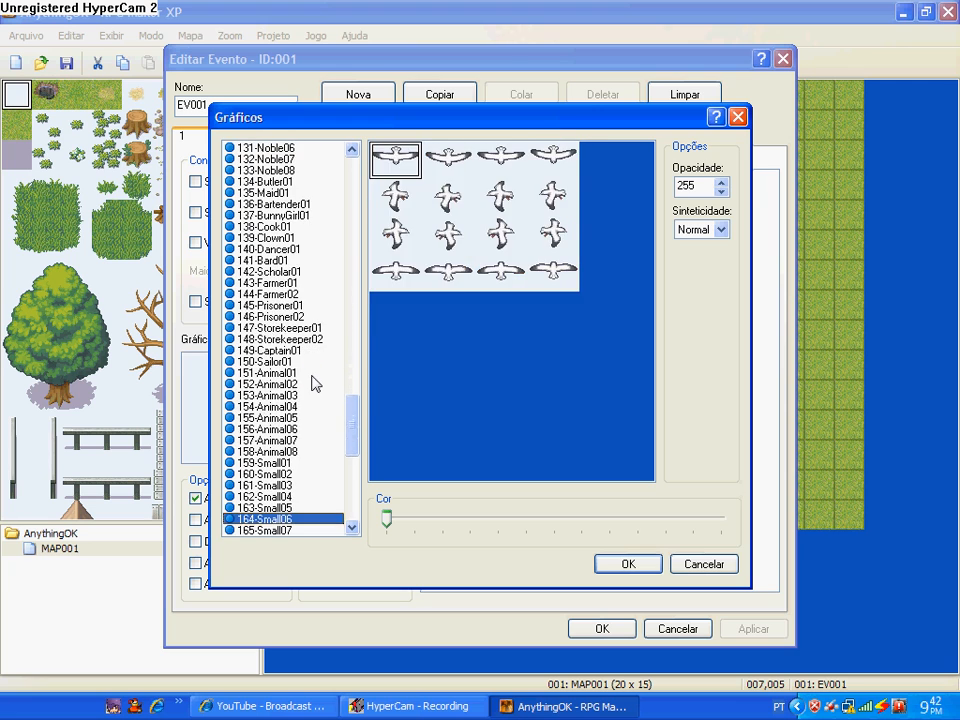
pyautogui.press('Up')
pyautogui.press('Up')
pyautogui.press('Up')
pyautogui.press('Up')
pyautogui.press('Up')
pyautogui.press('Up')
pyautogui.press('Up')
pyautogui.press('Up')
pyautogui.press('Up')
pyautogui.press('Up')
pyautogui.press('Up')
pyautogui.press('Up')
pyautogui.press('Up')
pyautogui.press('Up')
pyautogui.press('Up')
pyautogui.press('Up')
pyautogui.press('Up')
pyautogui.press('Up')
pyautogui.press('Up')
pyautogui.press('Up')
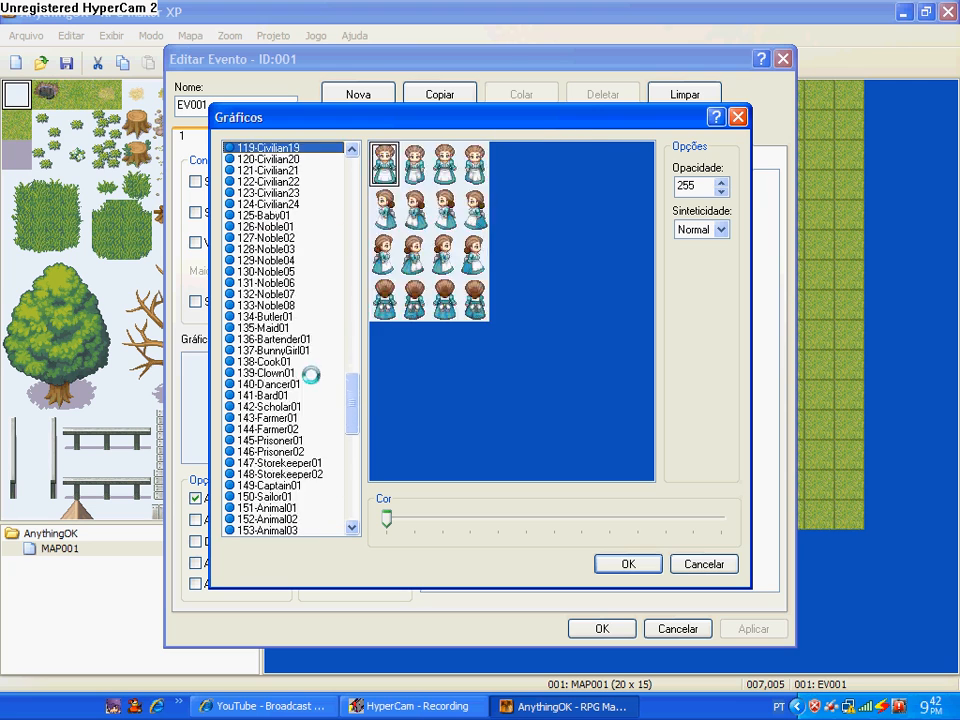
pyautogui.press('Up')
pyautogui.press('Up')
pyautogui.press('Up')
pyautogui.press('Up')
pyautogui.press('Up')
pyautogui.press('Up')
pyautogui.press('Up')
pyautogui.press('Up')
pyautogui.press('Up')
pyautogui.press('Up')
pyautogui.press('Up')
pyautogui.press('Up')
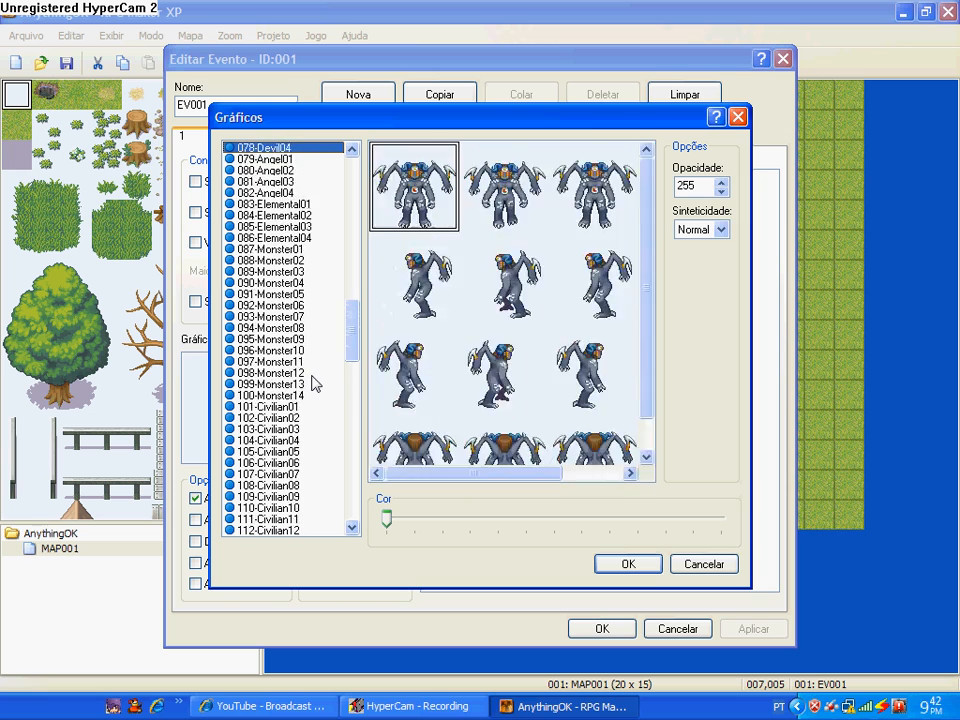
pyautogui.press('Up')
pyautogui.press('Up')
pyautogui.press('Up')
pyautogui.press('Up')
pyautogui.press('Up')
pyautogui.press('Up')
pyautogui.press('Up')
pyautogui.press('Up')
pyautogui.press('Up')
pyautogui.press('Up')
pyautogui.press('Up')
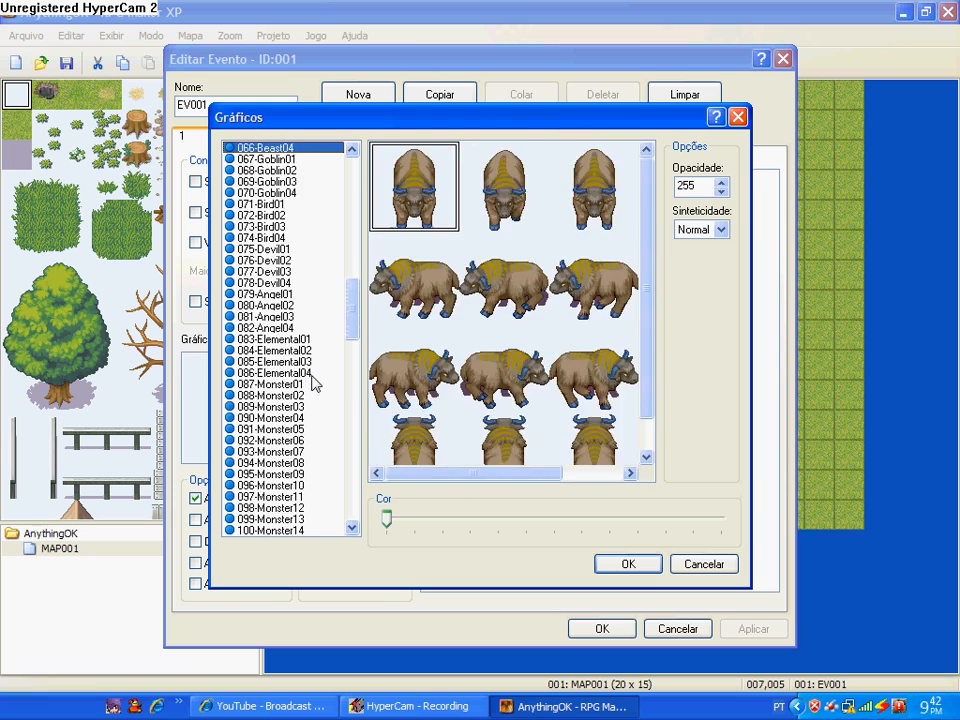
pyautogui.press('Up')
pyautogui.press('Up')
pyautogui.press('Up')
pyautogui.press('Up')
pyautogui.press('Up')
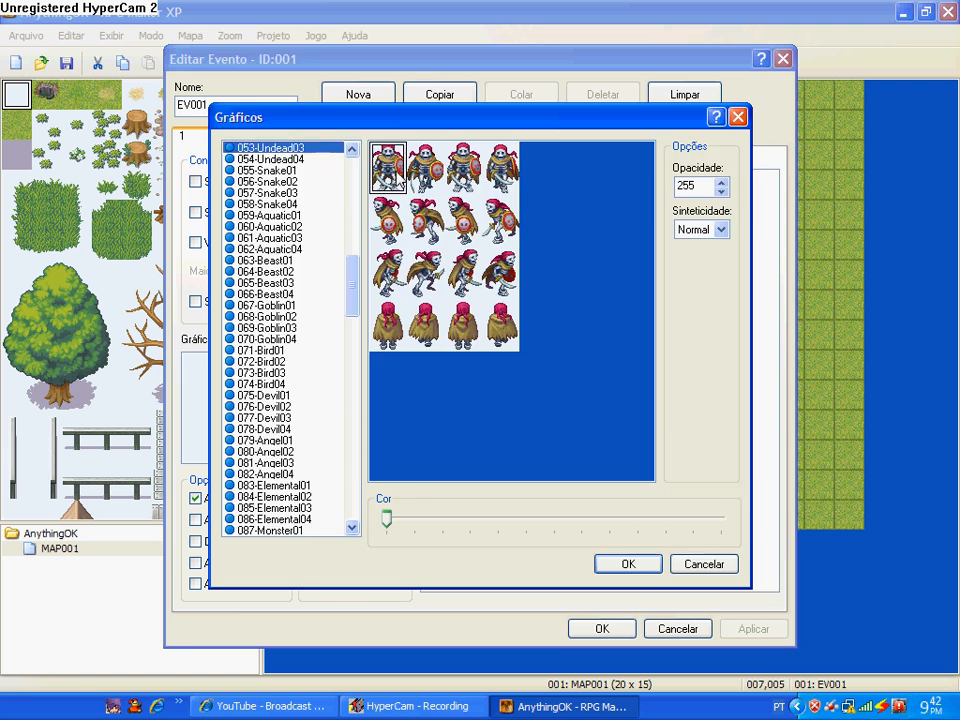
pyautogui.press('Return')
pyautogui.click(764, 629)
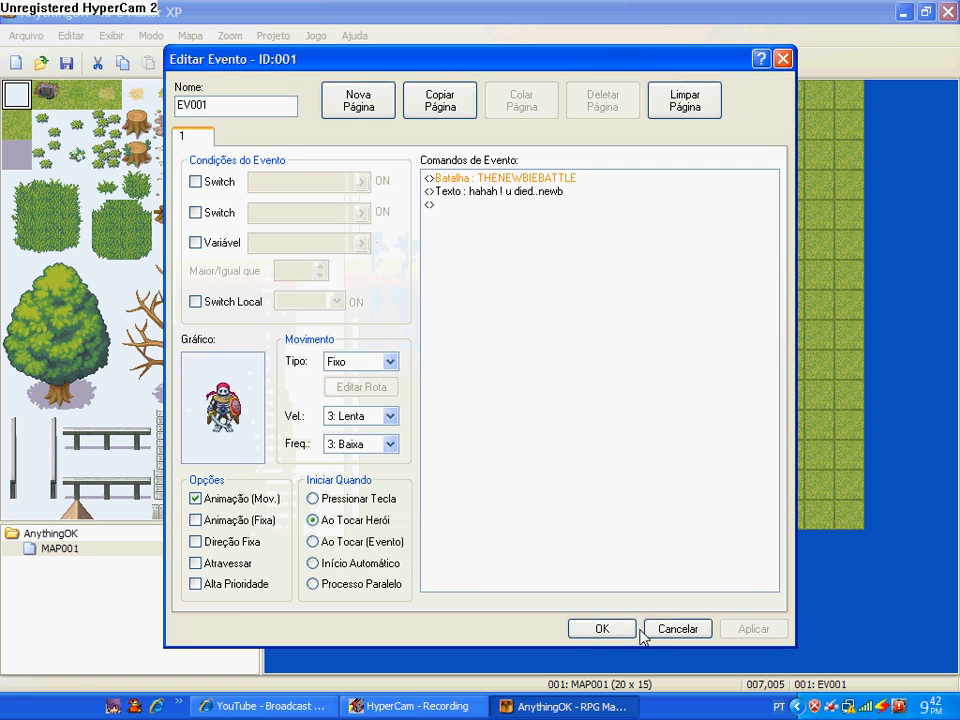
pyautogui.click(605, 629)
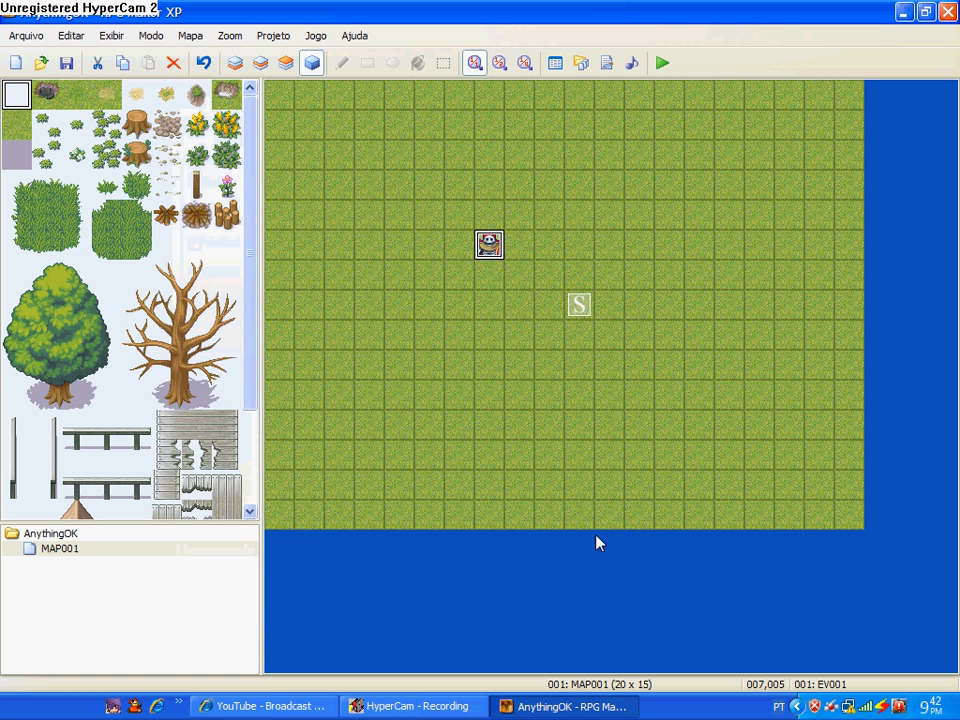
# Step: Copy the skeleton event on tile 007,005 and paste it onto tiles 011,006, 015,004 and 009,003
pyautogui.rightClick(489, 243)
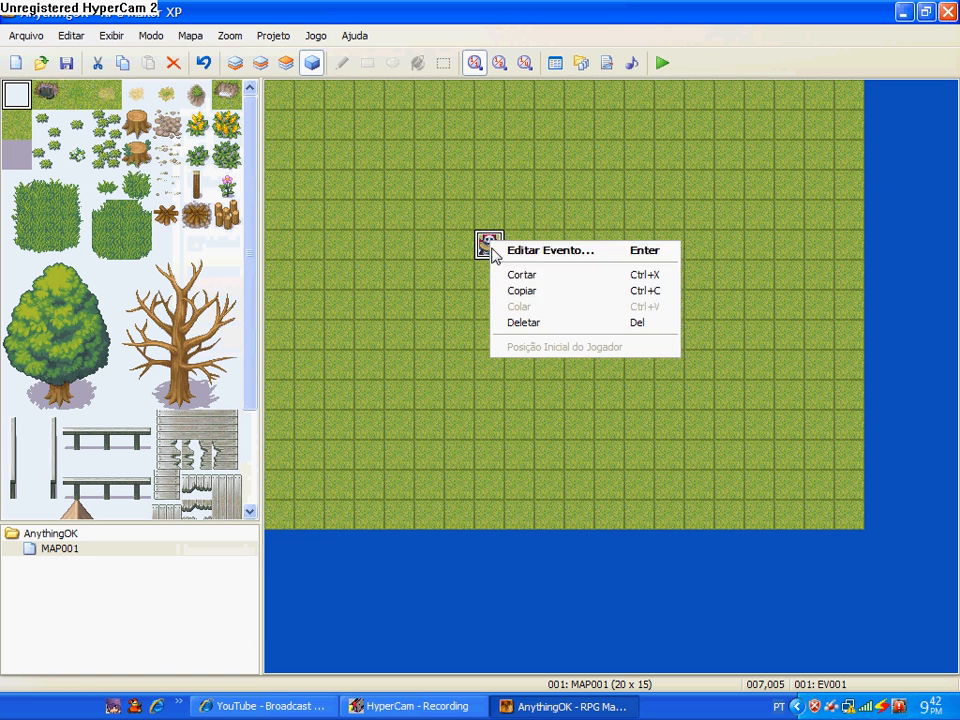
pyautogui.click(534, 290)
pyautogui.click(605, 267)
pyautogui.hotkey('ctrl', 'v')
pyautogui.click(731, 222)
pyautogui.hotkey('ctrl', 'v')
pyautogui.click(562, 191)
pyautogui.hotkey('ctrl', 'v')
# Step: Paste three more copies of the skeleton event onto tiles 004,003, 003,009 and 011,010
pyautogui.click(410, 186)
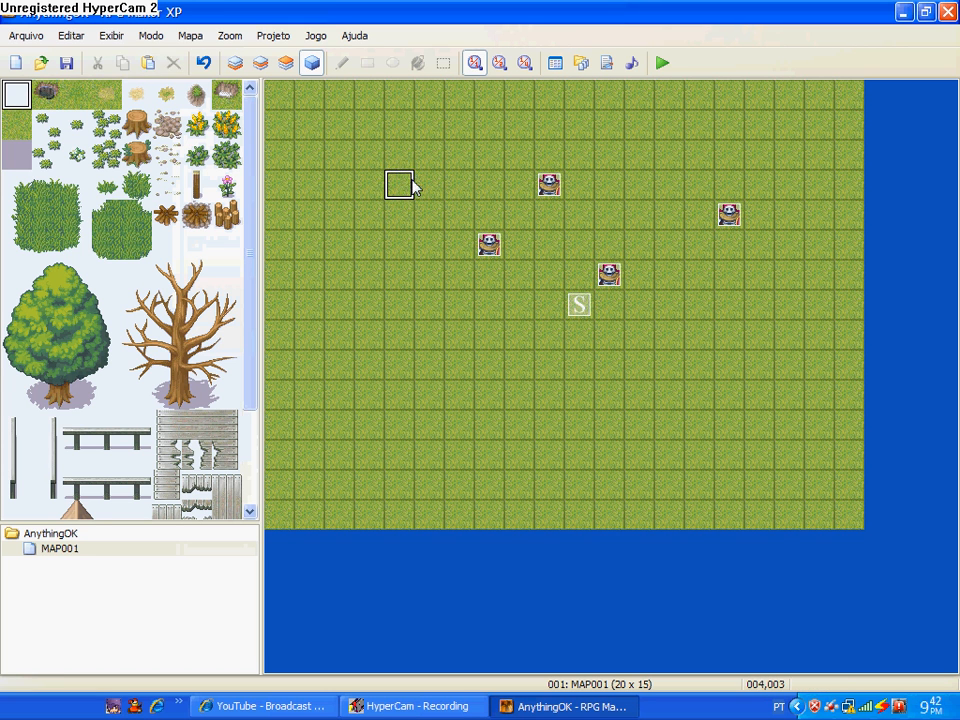
pyautogui.hotkey('ctrl', 'v')
pyautogui.click(369, 364)
pyautogui.hotkey('ctrl', 'v')
pyautogui.click(609, 394)
pyautogui.hotkey('ctrl', 'v')
pyautogui.click(729, 392)
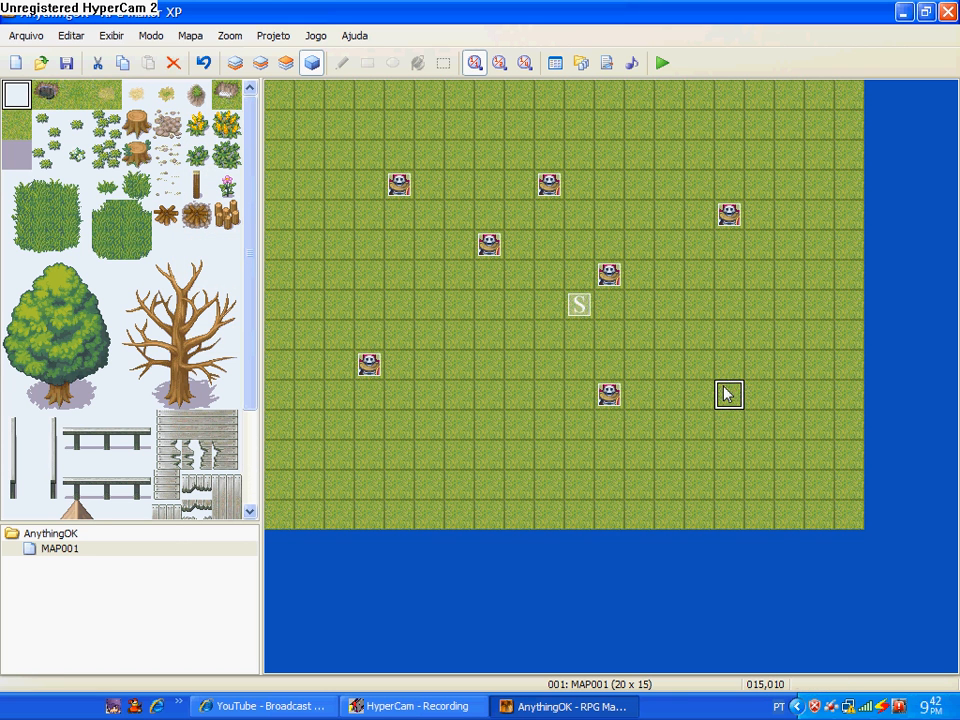
# Step: Start a playtest of the project and begin a new game with Novo Jogo
pyautogui.click(662, 62)
pyautogui.click(429, 384)
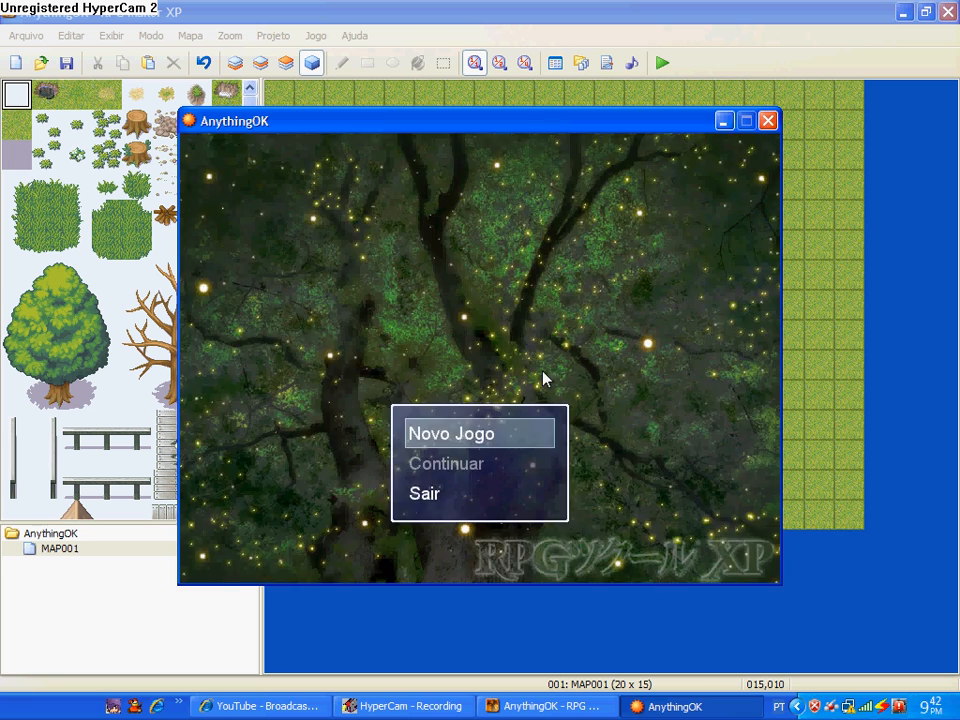
pyautogui.press('Return')
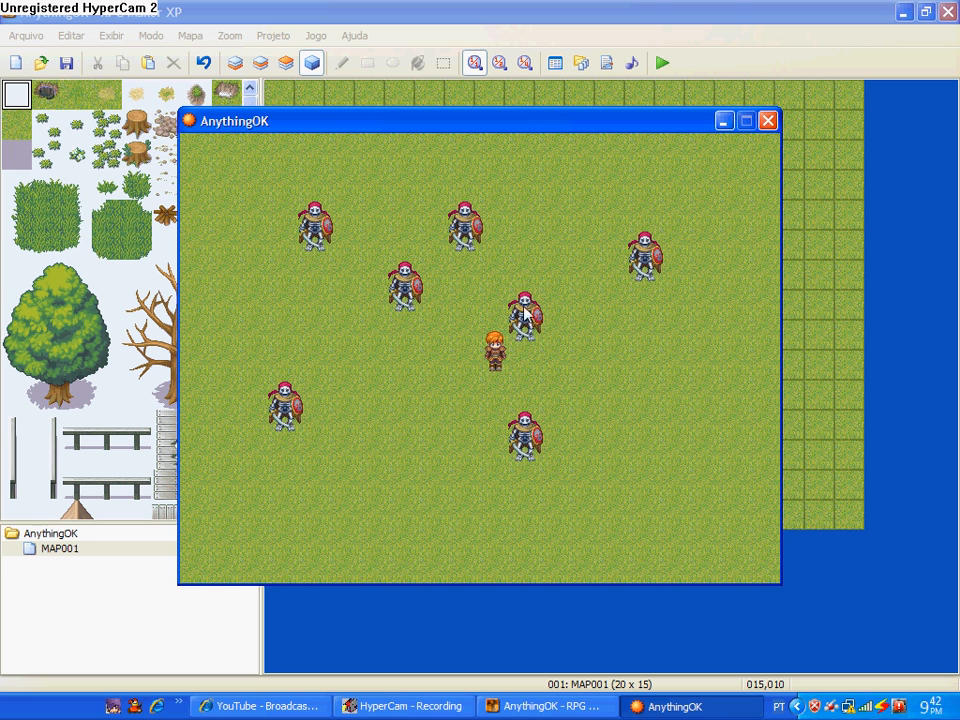
# Step: Walk the hero around the nearest skeleton and into it from above to test the battle trigger, and close the playtest
pyautogui.press('Up')
pyautogui.press('Up')
pyautogui.press('Right')
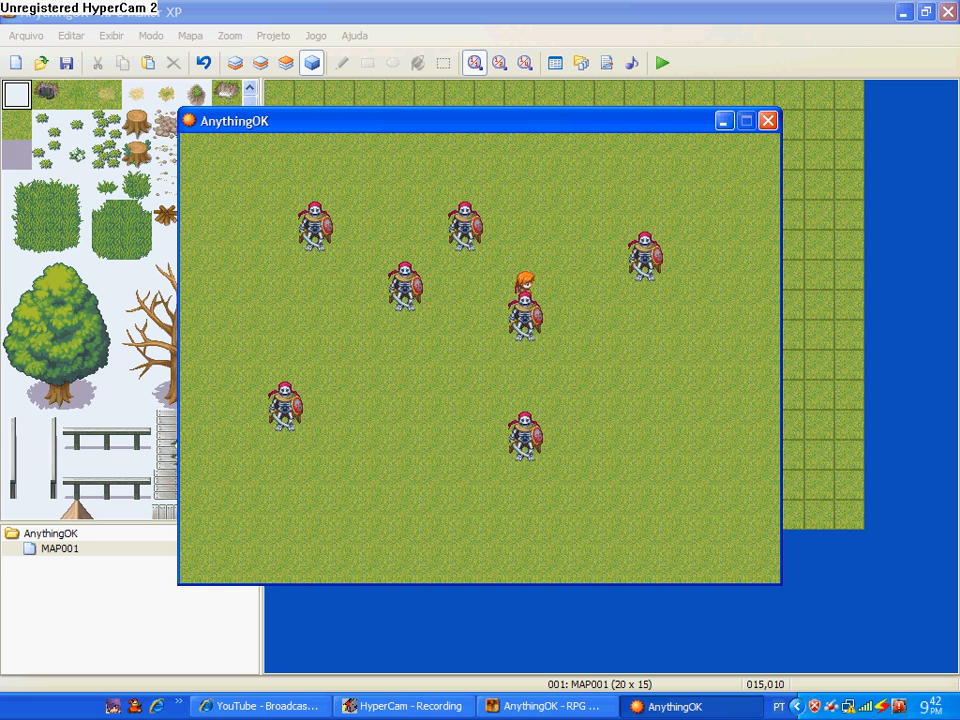
pyautogui.press('Down')
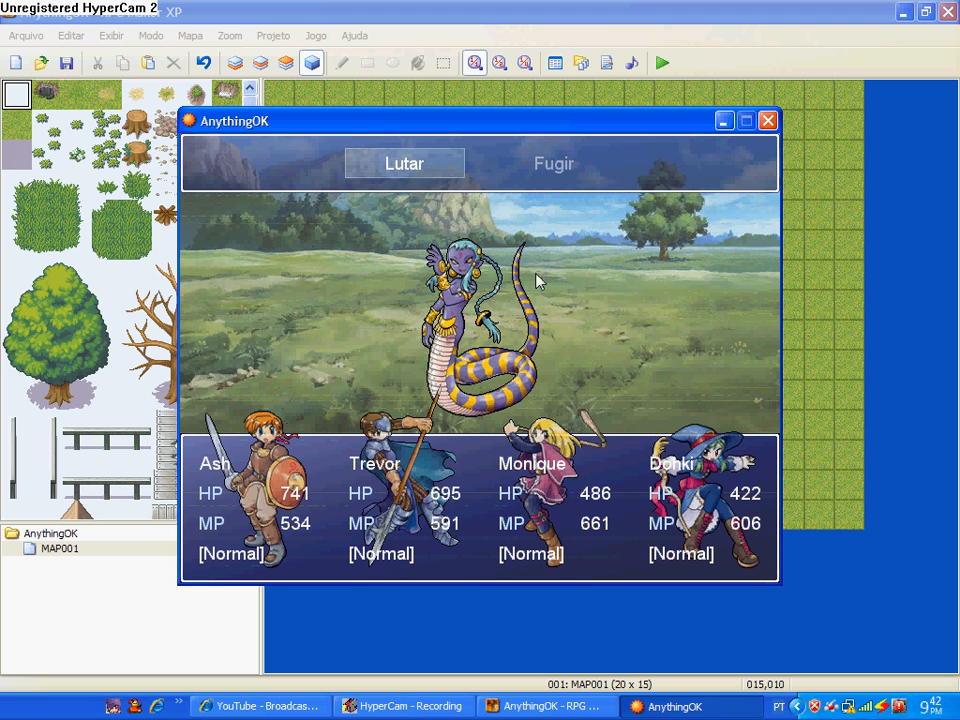
pyautogui.hotkey('alt', 'F4')
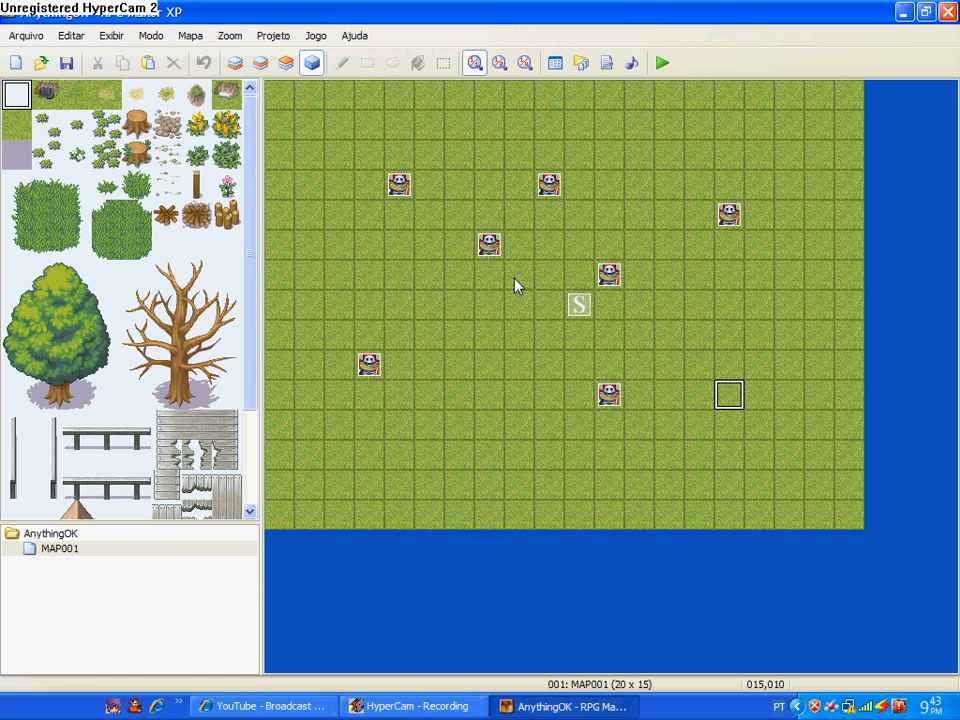